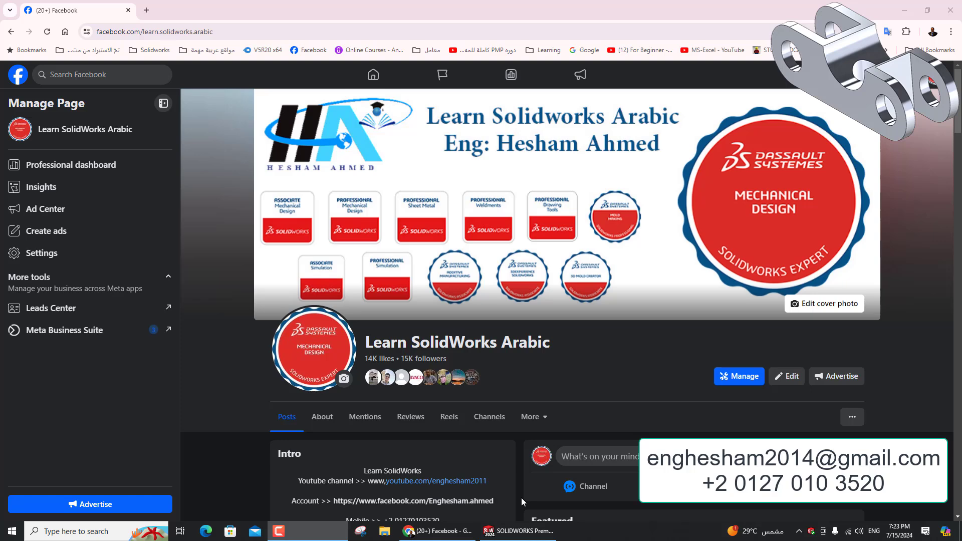
# Create a new part document in SOLIDWORKS.
pyautogui.click(518, 531)
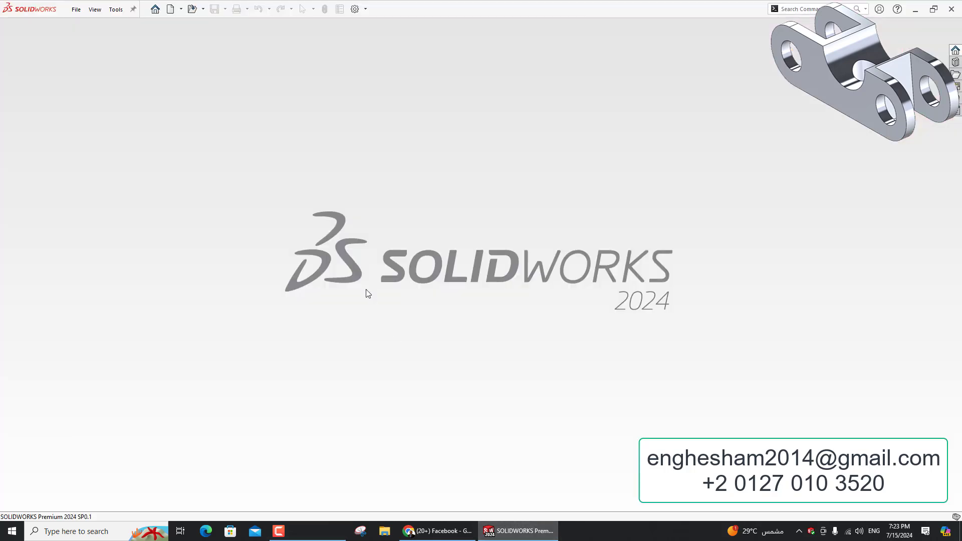
pyautogui.hotkey('ctrl', 'n')
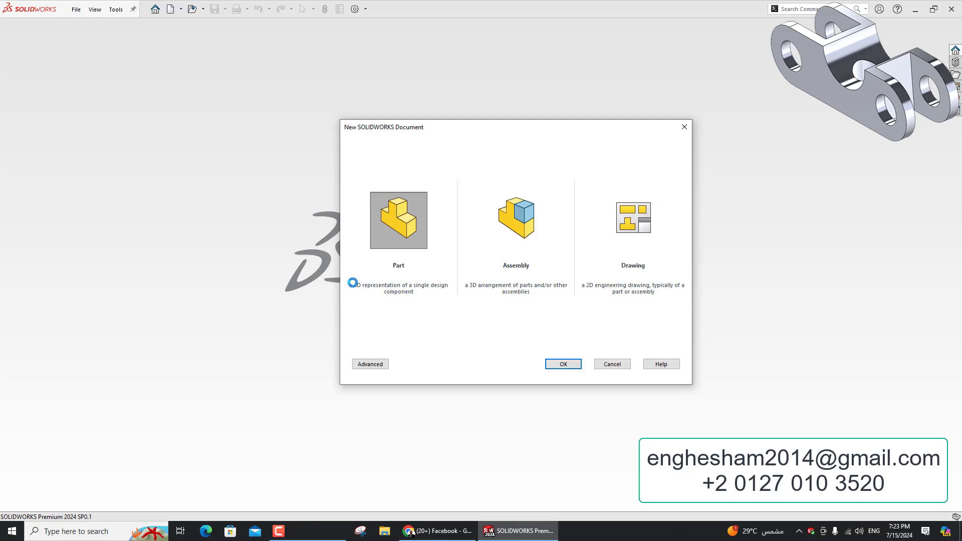
pyautogui.press('Return')
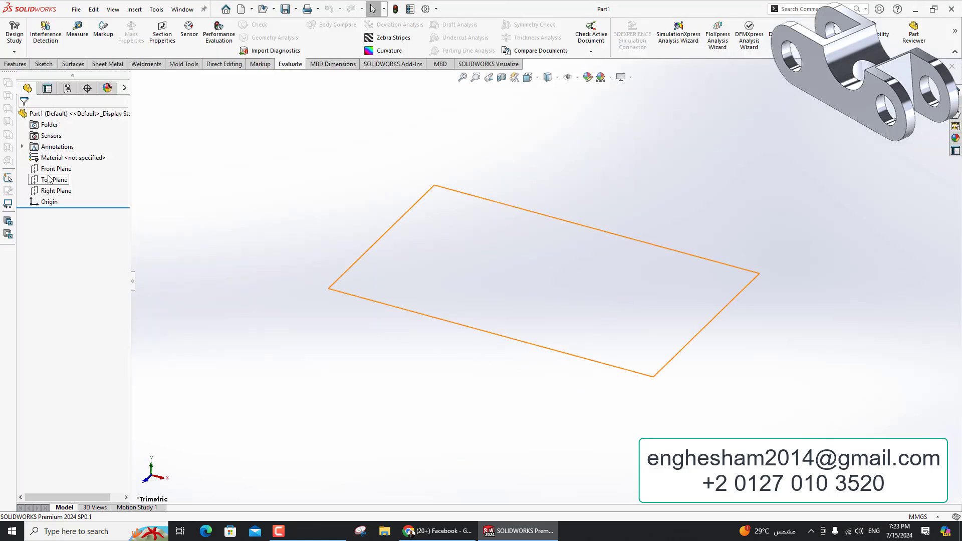
# Draw a straight slot from the origin in a Front Plane sketch.
pyautogui.click(51, 170)
pyautogui.click(60, 159)
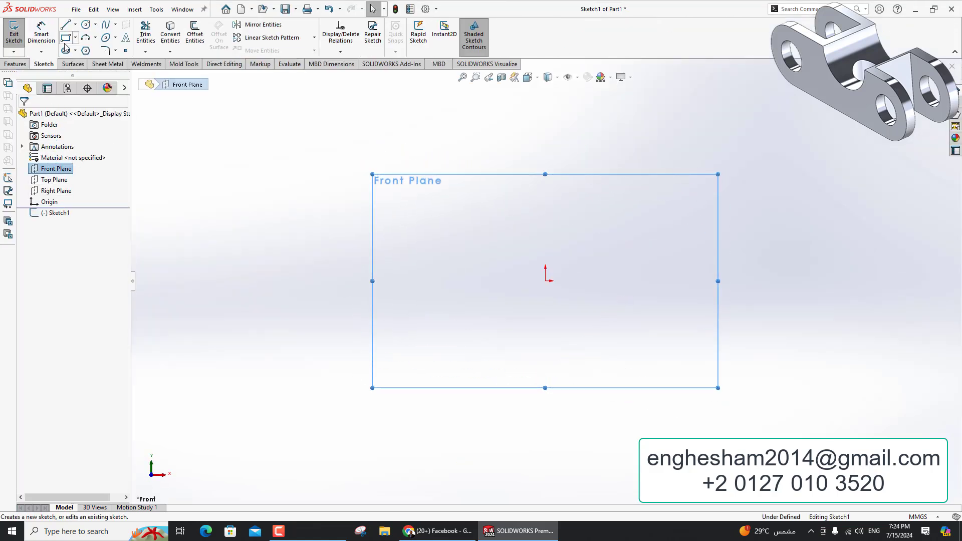
pyautogui.click(63, 50)
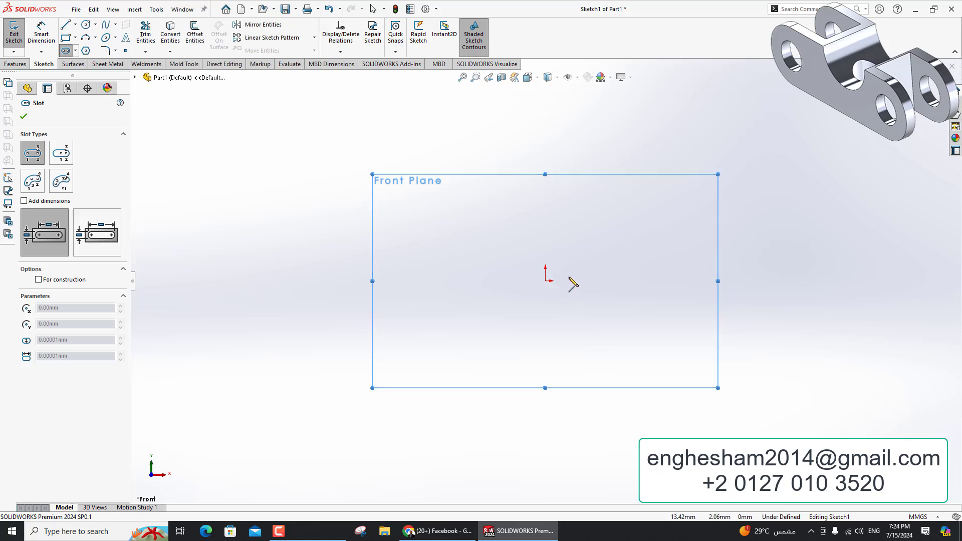
pyautogui.click(747, 281)
pyautogui.click(731, 189)
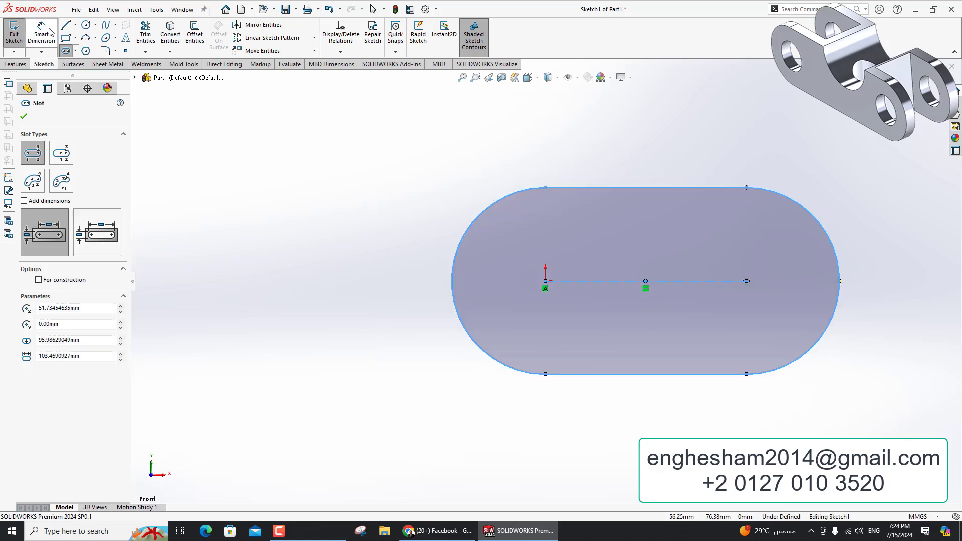
# Dimension the slot with 70 mm length and 15 mm end radius.
pyautogui.click(40, 31)
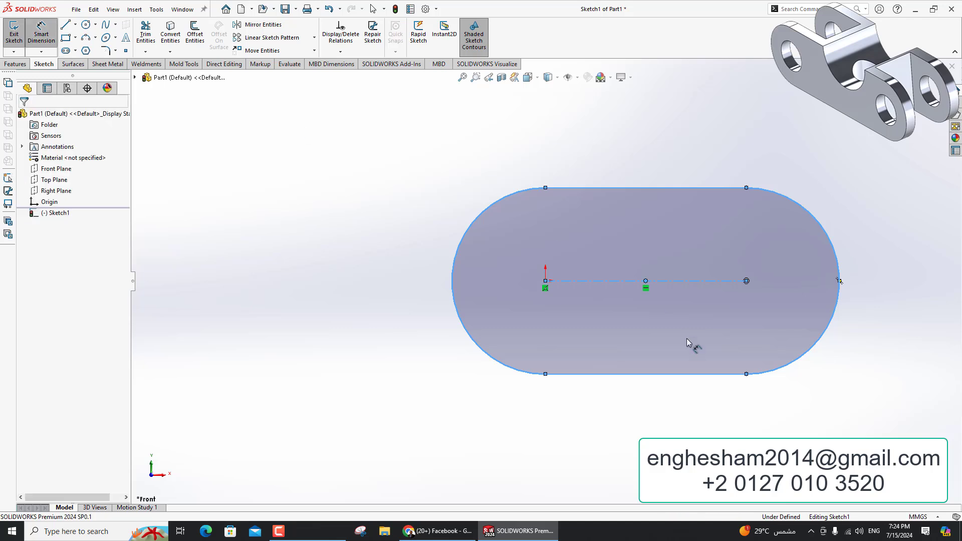
pyautogui.click(689, 380)
pyautogui.click(652, 431)
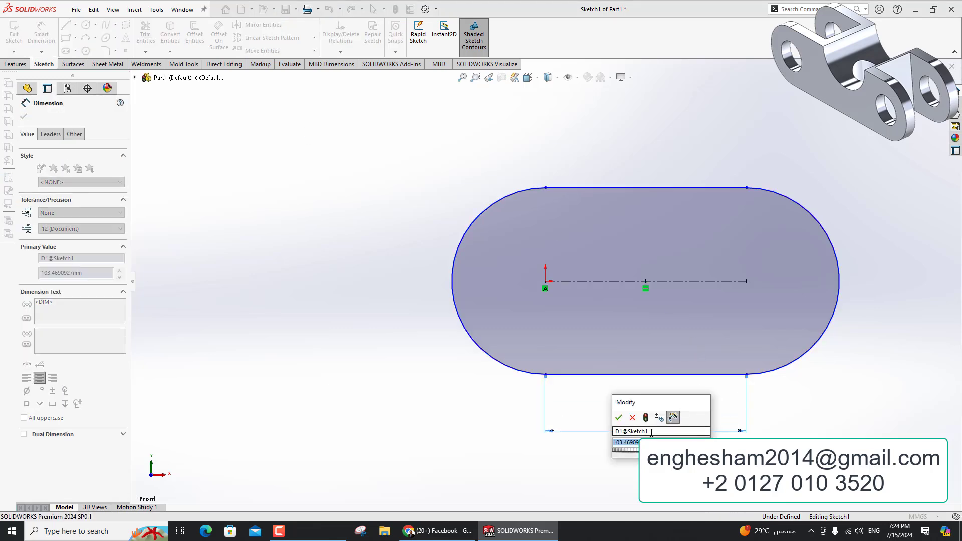
pyautogui.press('Return')
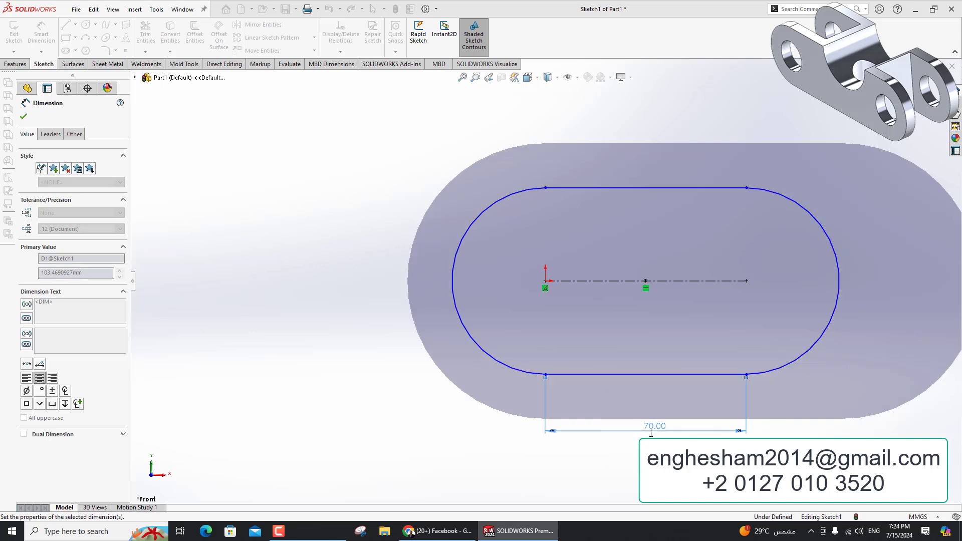
pyautogui.click(434, 354)
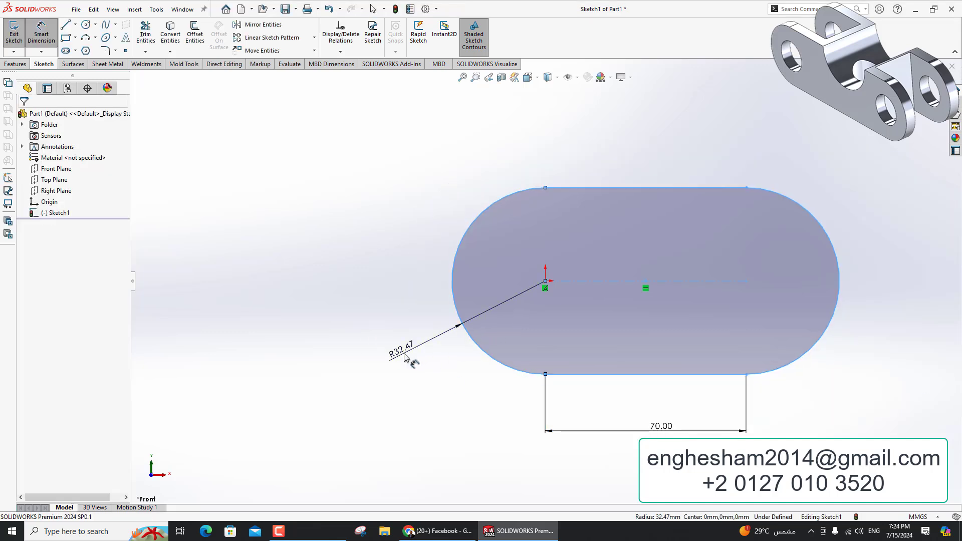
pyautogui.click(398, 350)
pyautogui.write('15')
pyautogui.press('Return')
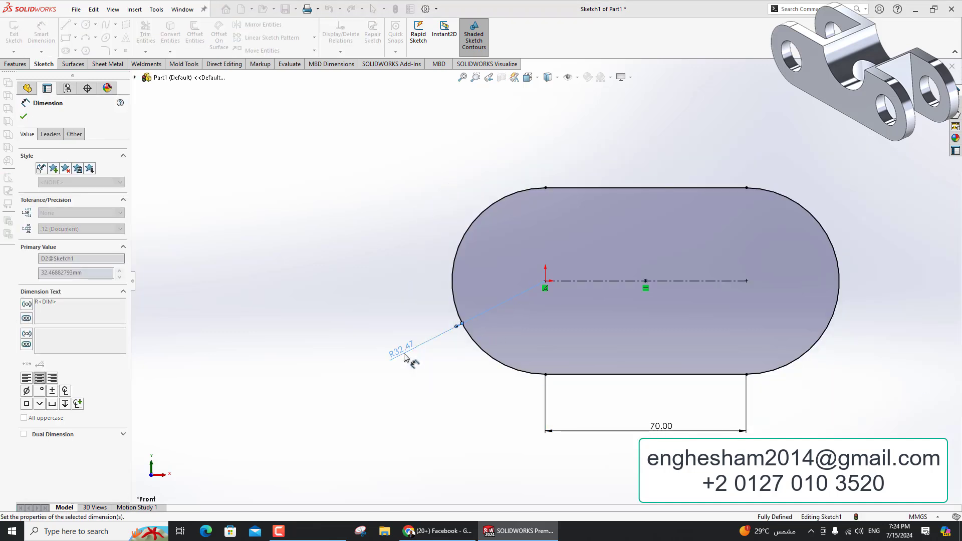
# Draw circles at both slot arc centres and dimension each Ø15 mm.
pyautogui.click(86, 27)
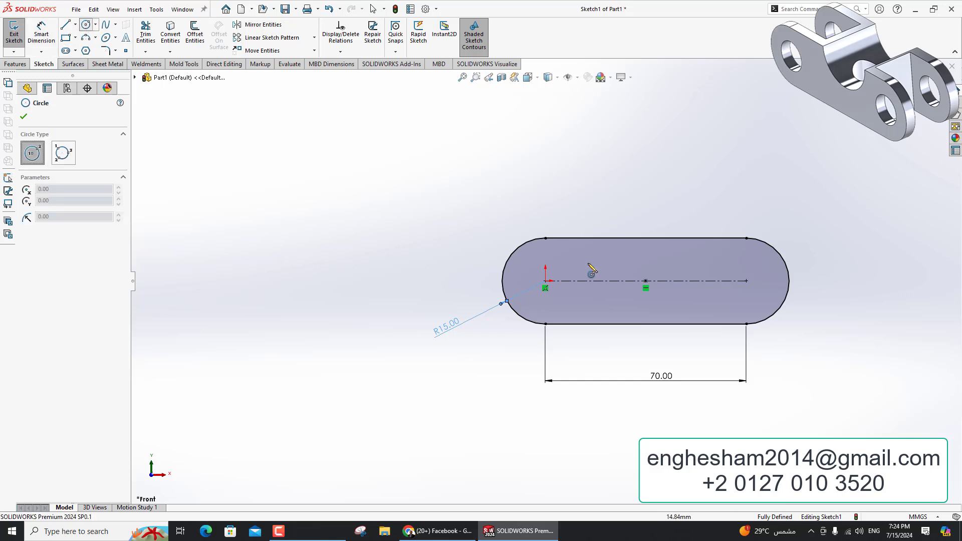
pyautogui.click(545, 281)
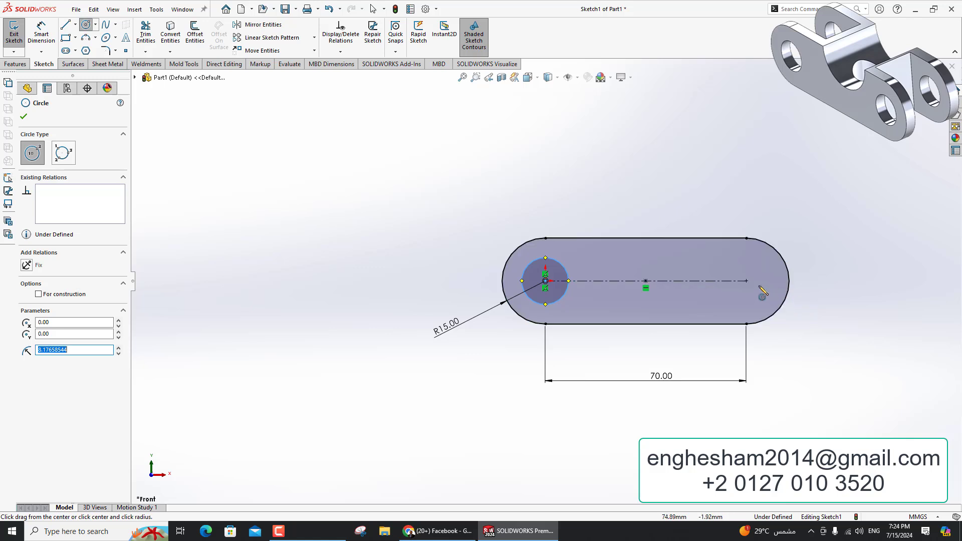
pyautogui.click(747, 281)
pyautogui.click(41, 33)
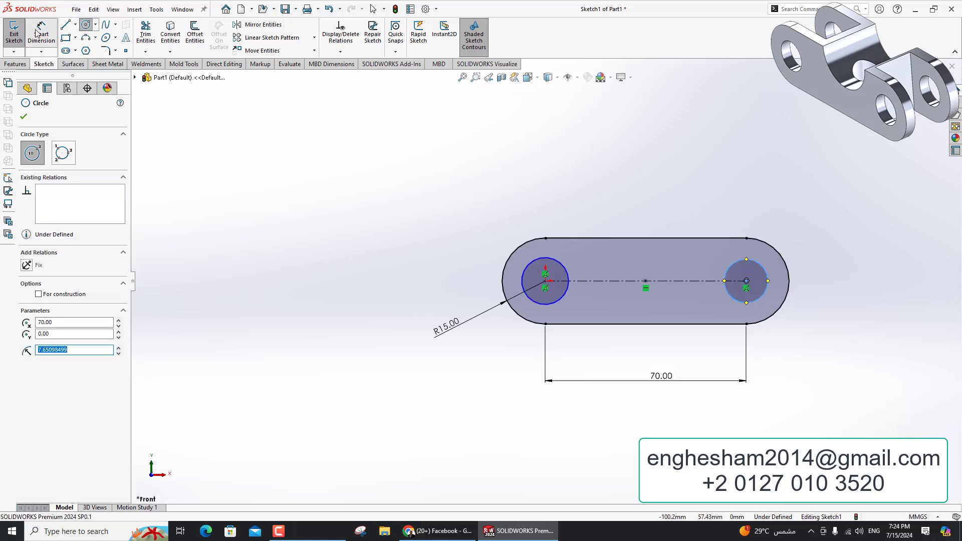
pyautogui.click(558, 259)
pyautogui.click(426, 218)
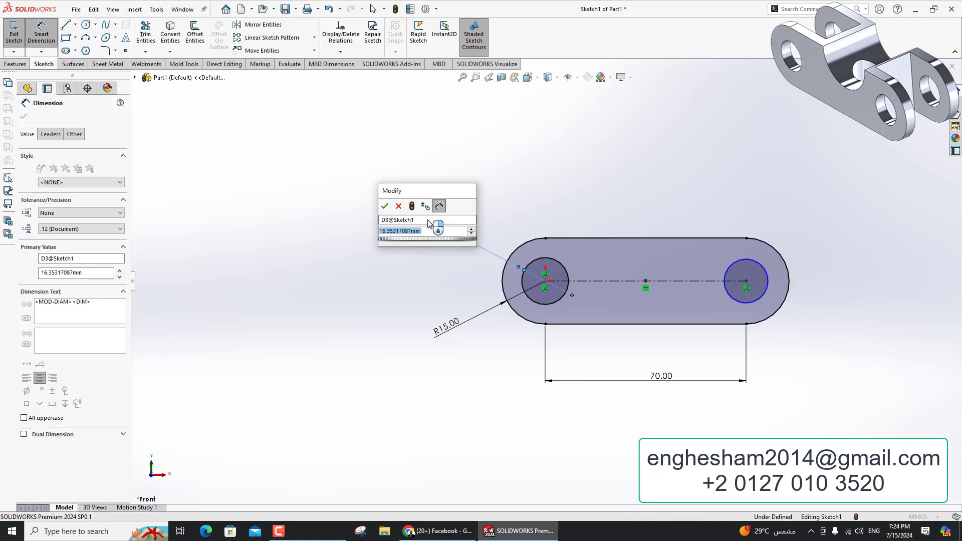
pyautogui.write('15')
pyautogui.press('Return')
pyautogui.click(757, 301)
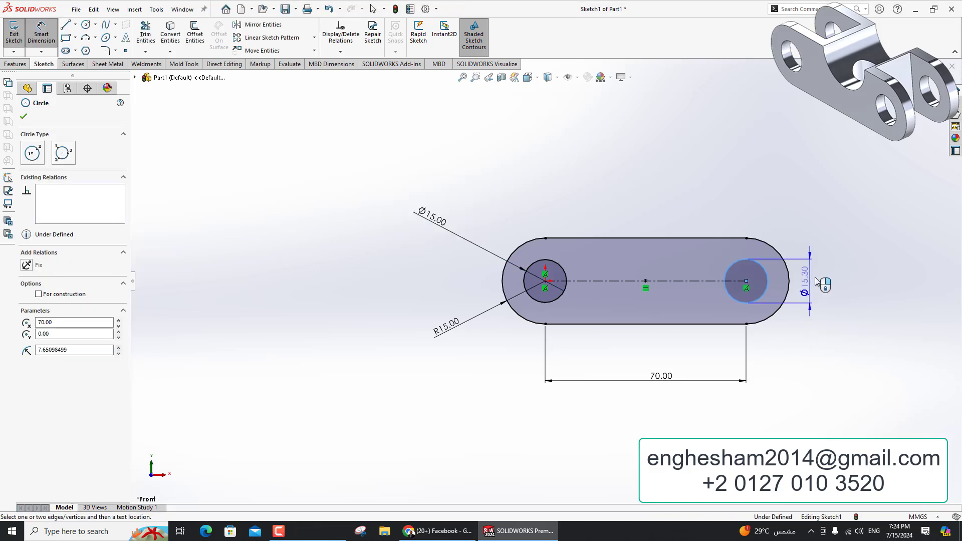
pyautogui.click(817, 281)
pyautogui.write('15')
pyautogui.press('Return')
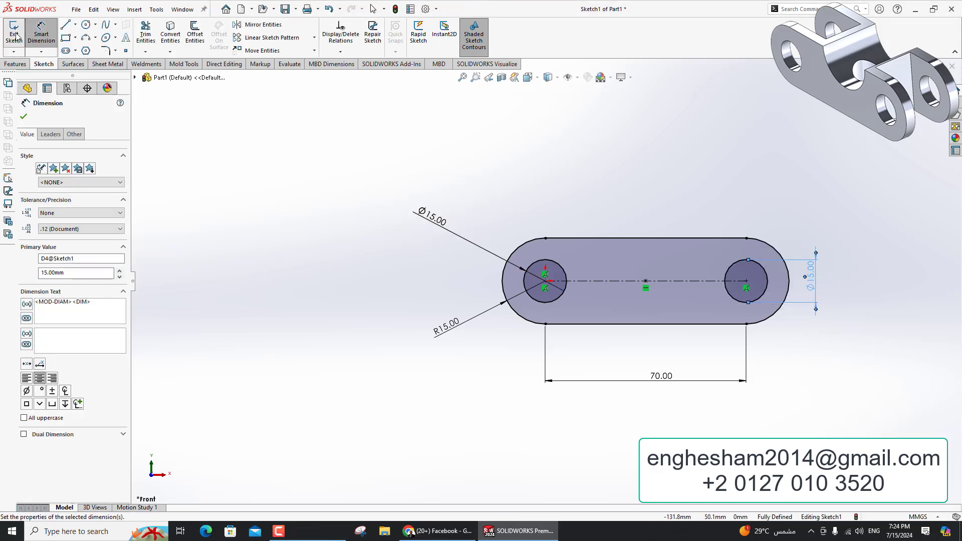
# Extrude the sketch 30 mm Mid Plane into a solid link.
pyautogui.click(19, 65)
pyautogui.click(9, 31)
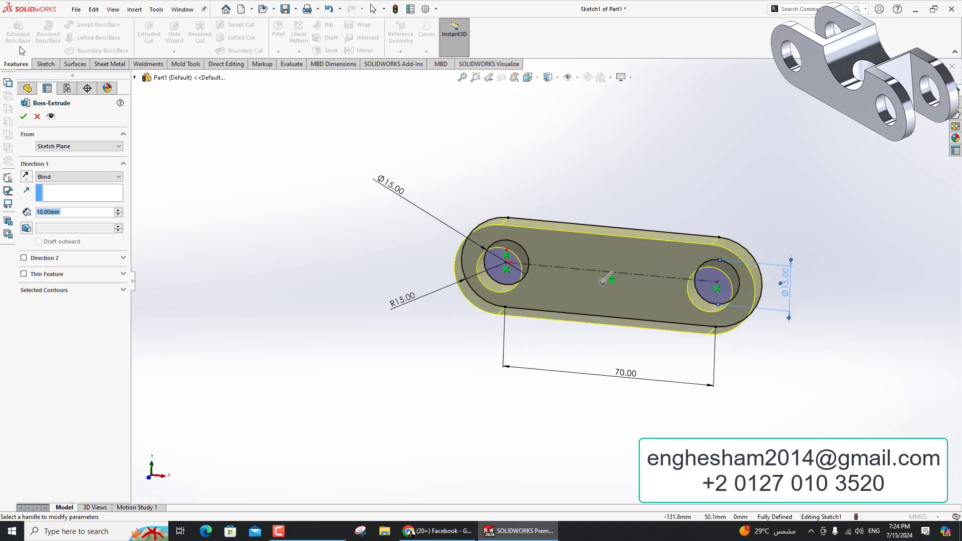
pyautogui.write('30')
pyautogui.press('Return')
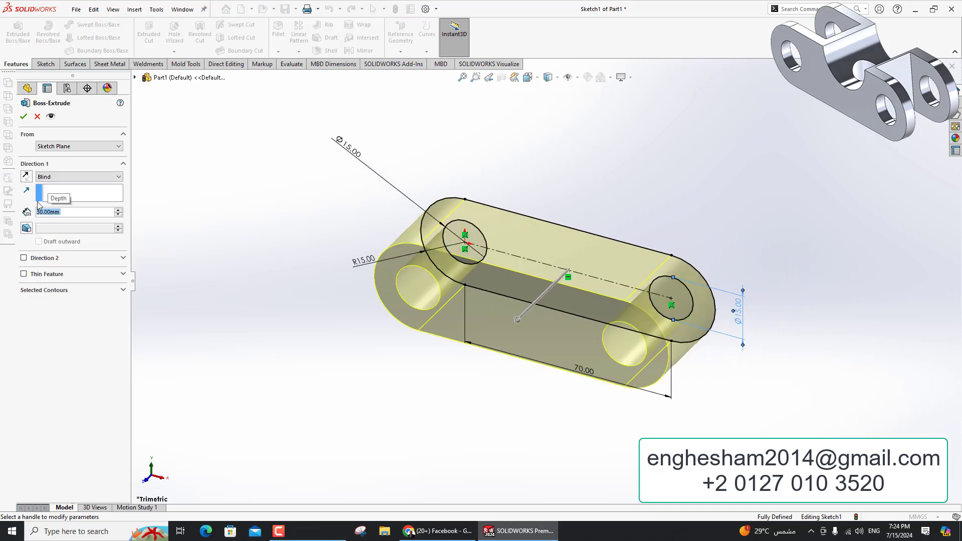
pyautogui.click(70, 177)
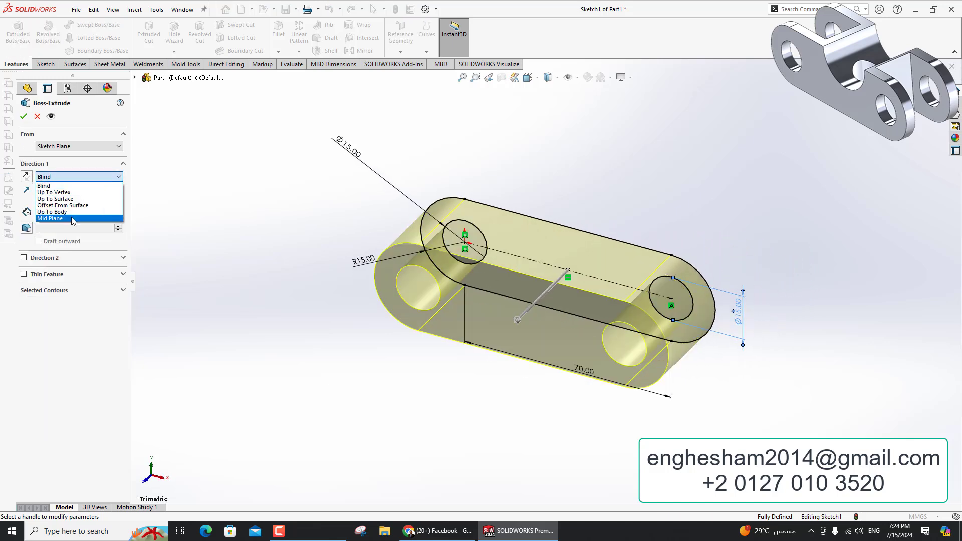
pyautogui.click(73, 219)
pyautogui.click(23, 117)
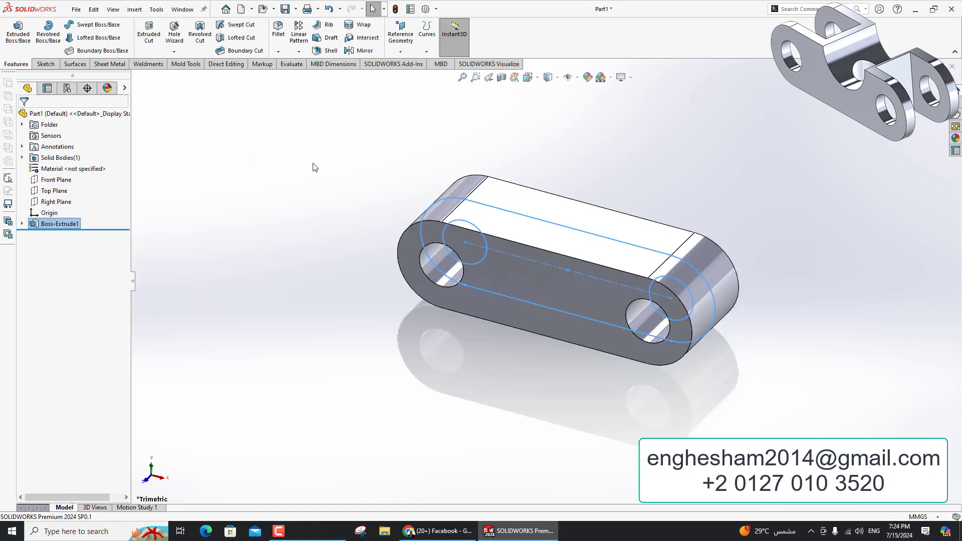
pyautogui.click(553, 291)
# Sketch a Ø30.80 mm circle centred on the front face's top edge.
pyautogui.click(593, 258)
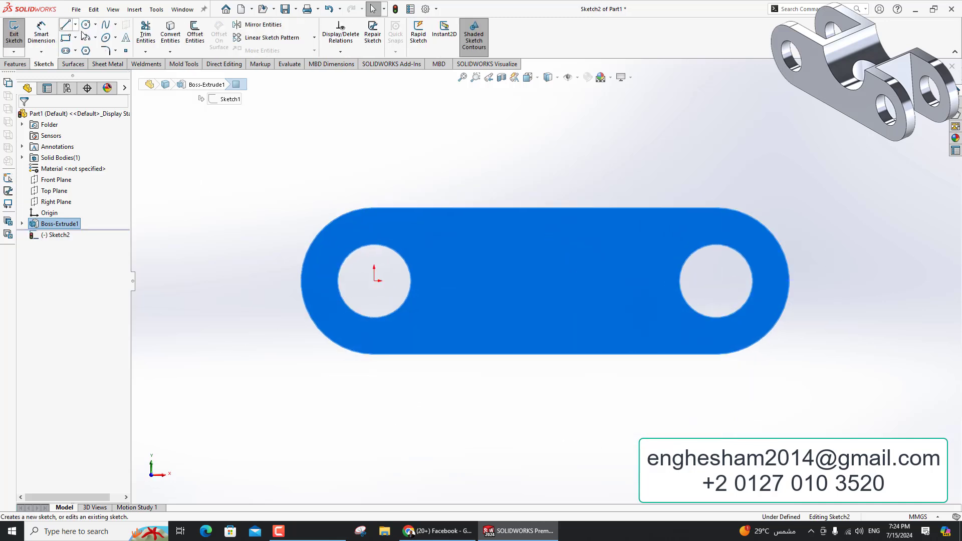
pyautogui.click(87, 25)
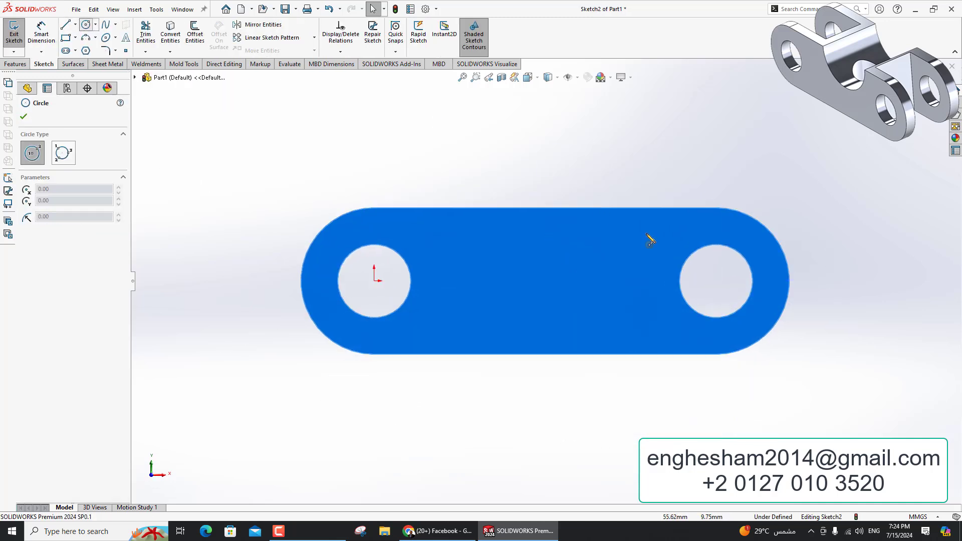
pyautogui.click(605, 207)
pyautogui.click(604, 275)
pyautogui.click(41, 36)
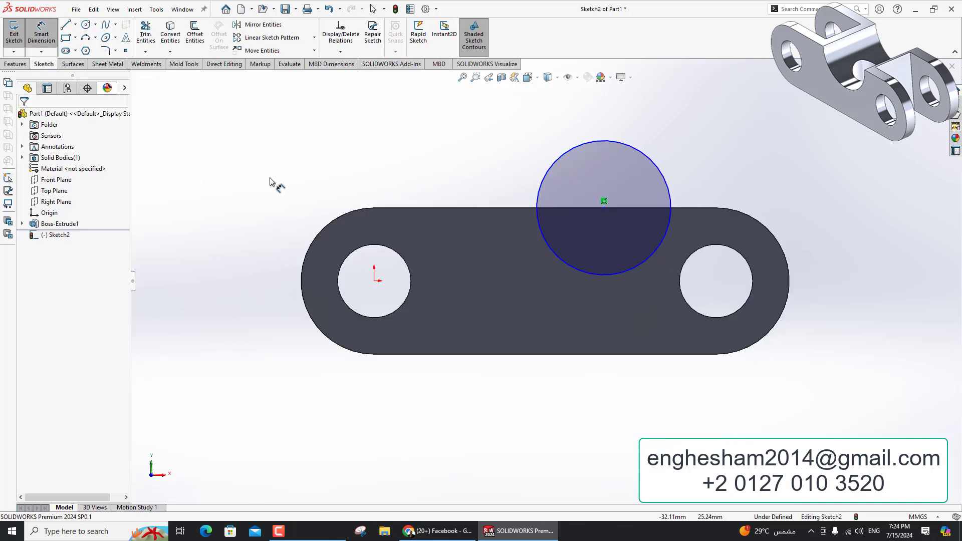
pyautogui.click(654, 158)
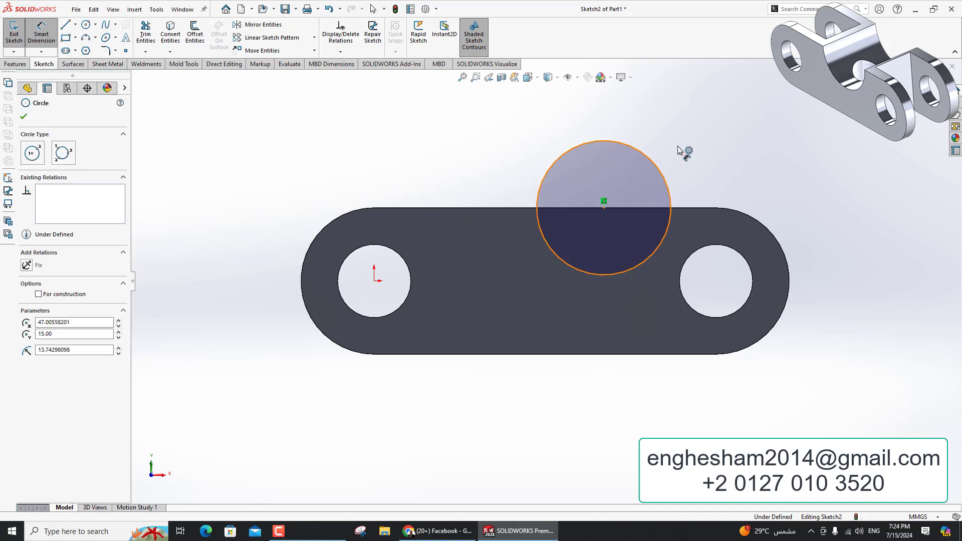
pyautogui.click(689, 146)
pyautogui.write('3')
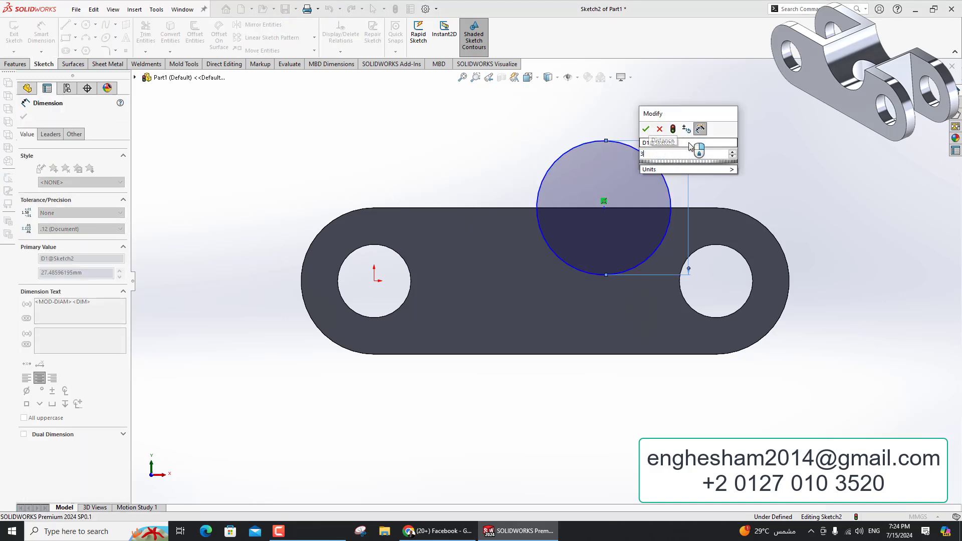
pyautogui.write('0.')
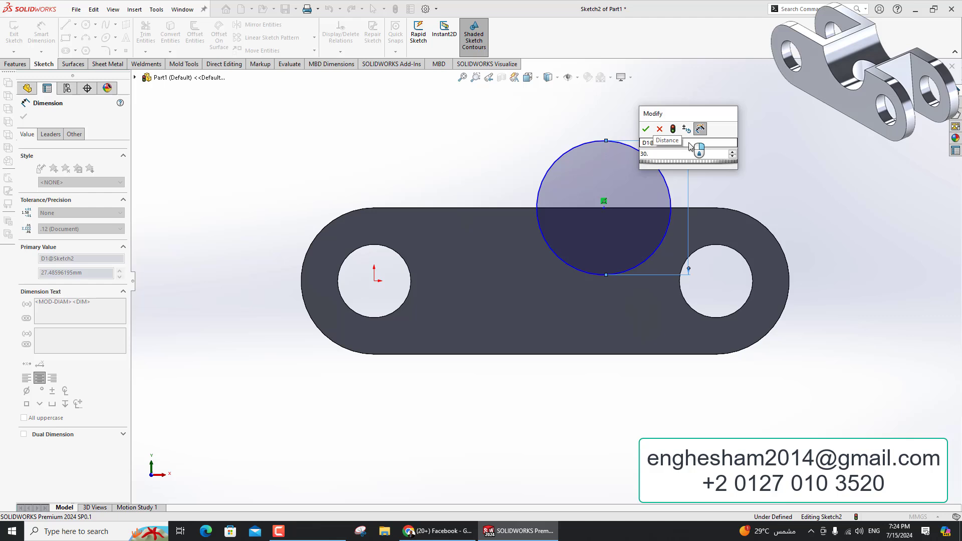
pyautogui.write('80')
pyautogui.press('Return')
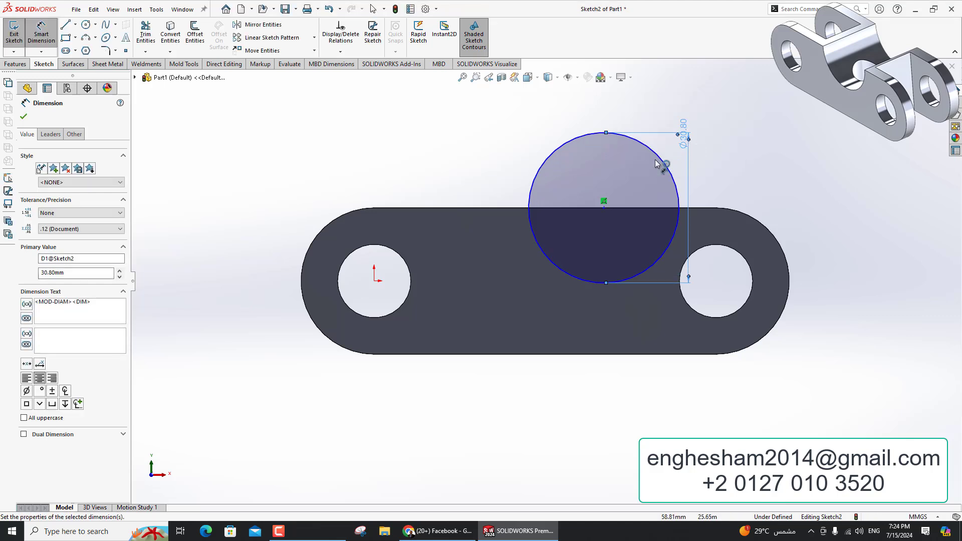
# Position the circle 29.70 mm from the right hole's centre.
pyautogui.click(575, 277)
pyautogui.click(701, 317)
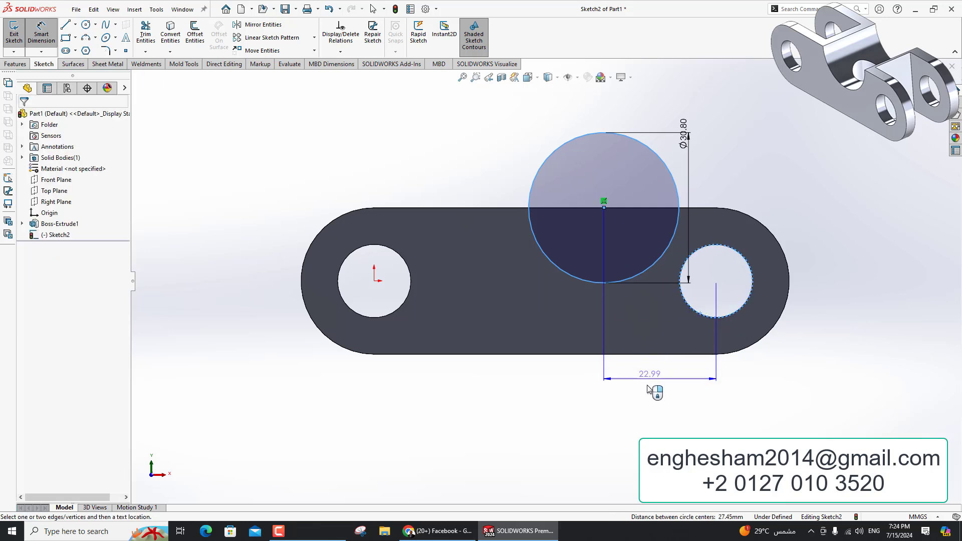
pyautogui.click(635, 427)
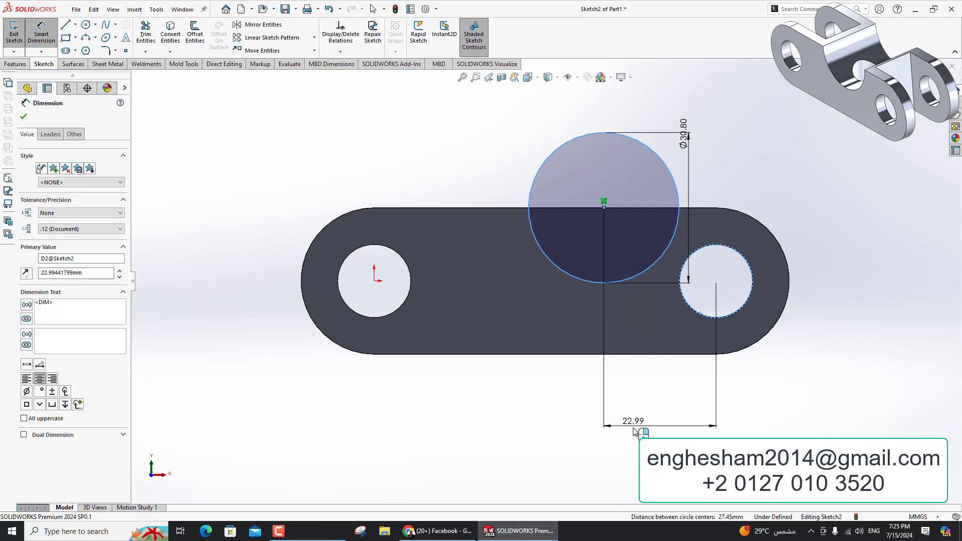
pyautogui.write('29.7')
pyautogui.press('Return')
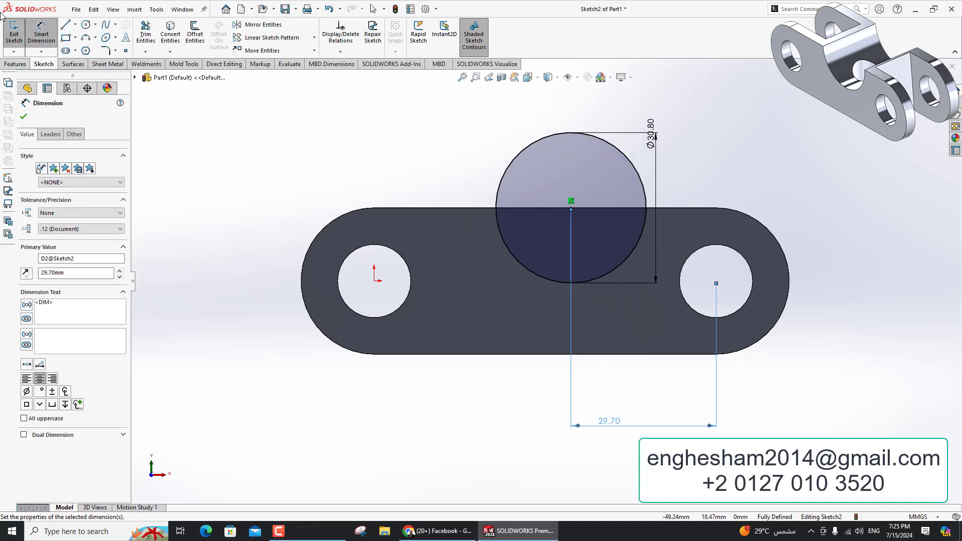
# Cut the circle out with a default Blind Extruded Cut.
pyautogui.click(15, 64)
pyautogui.click(150, 38)
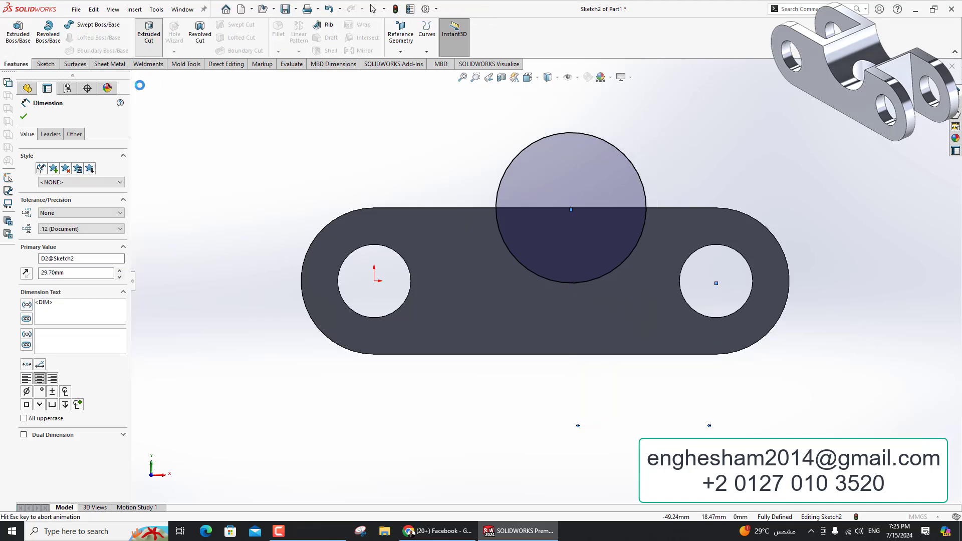
pyautogui.click(22, 118)
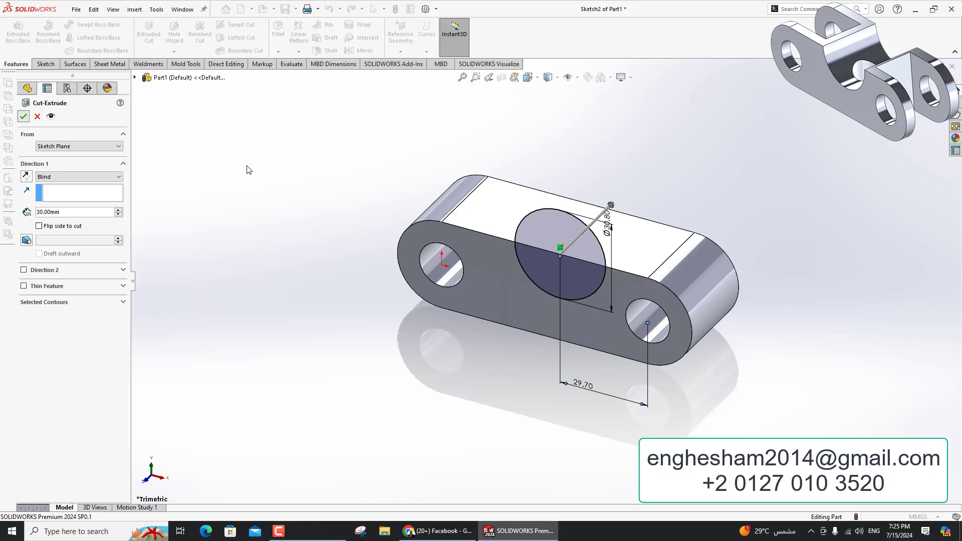
pyautogui.click(299, 254)
# Sketch two corner rectangles over the left and right ends of the flat face.
pyautogui.click(481, 213)
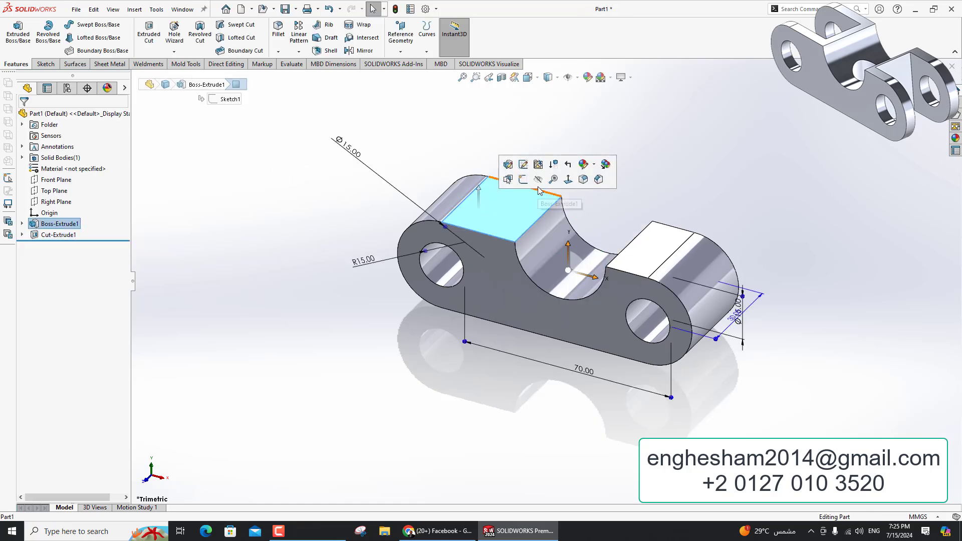
pyautogui.click(524, 180)
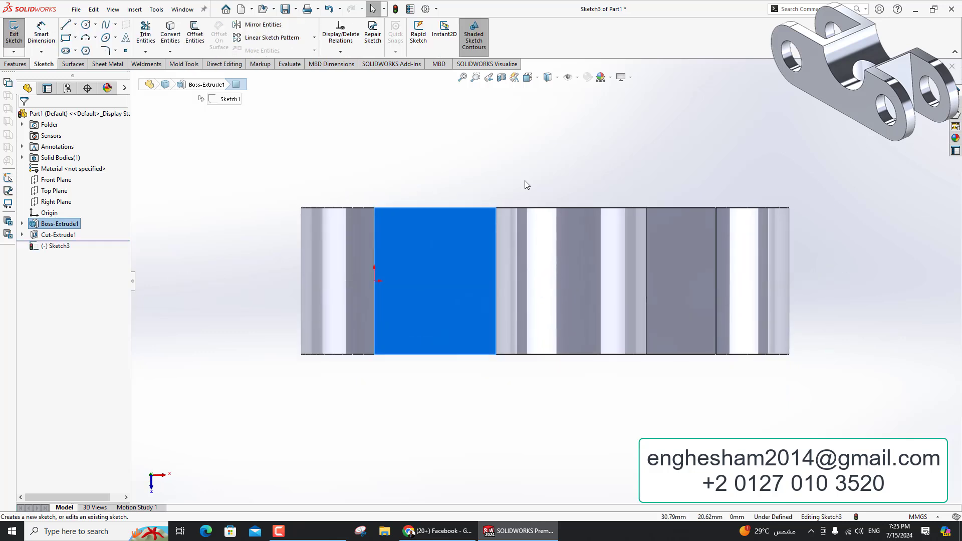
pyautogui.click(65, 39)
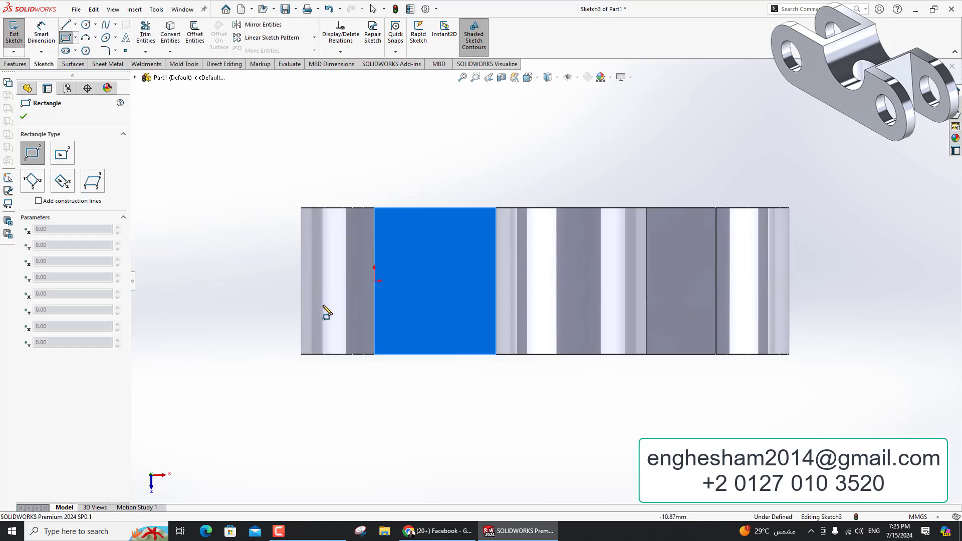
pyautogui.click(301, 228)
pyautogui.click(456, 315)
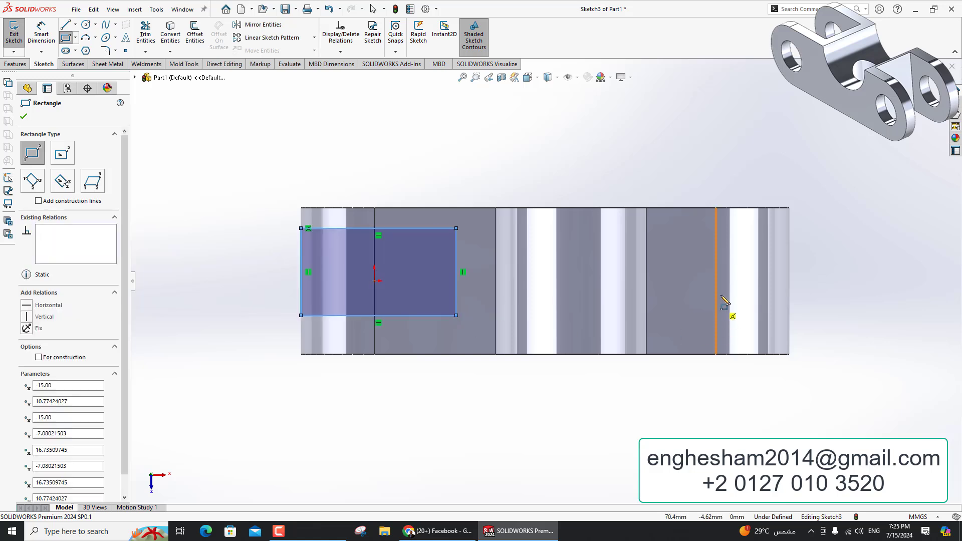
pyautogui.click(790, 224)
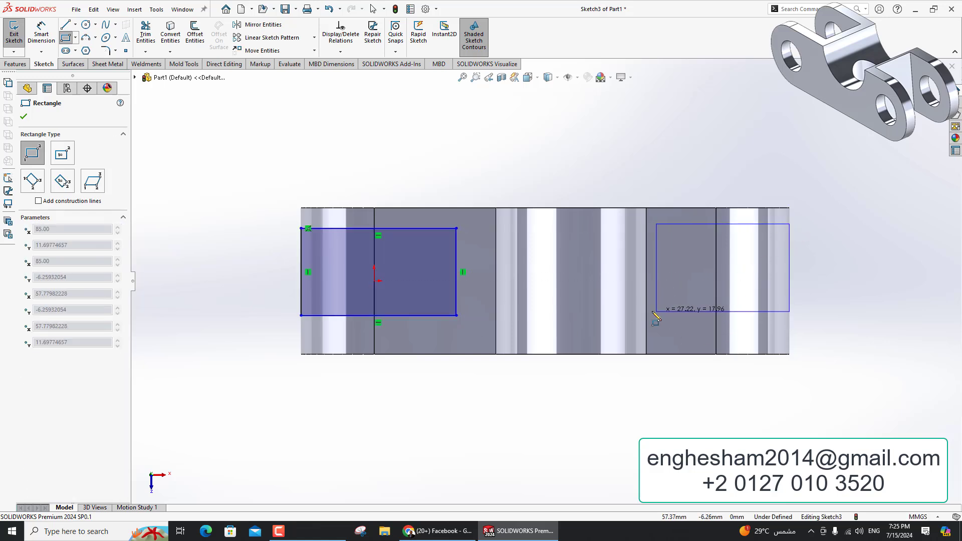
pyautogui.click(669, 311)
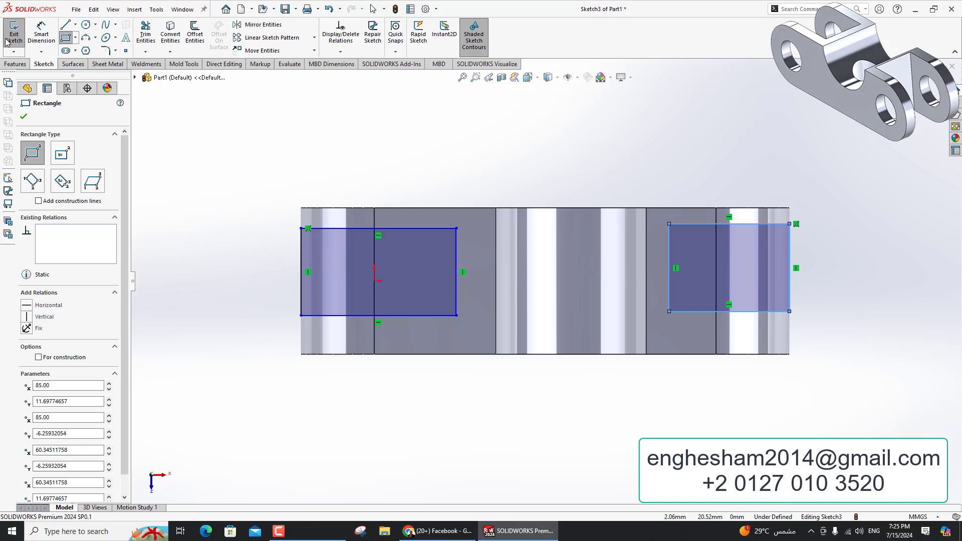
# Give the left rectangle a 5 mm edge offset and 20 mm height.
pyautogui.click(37, 48)
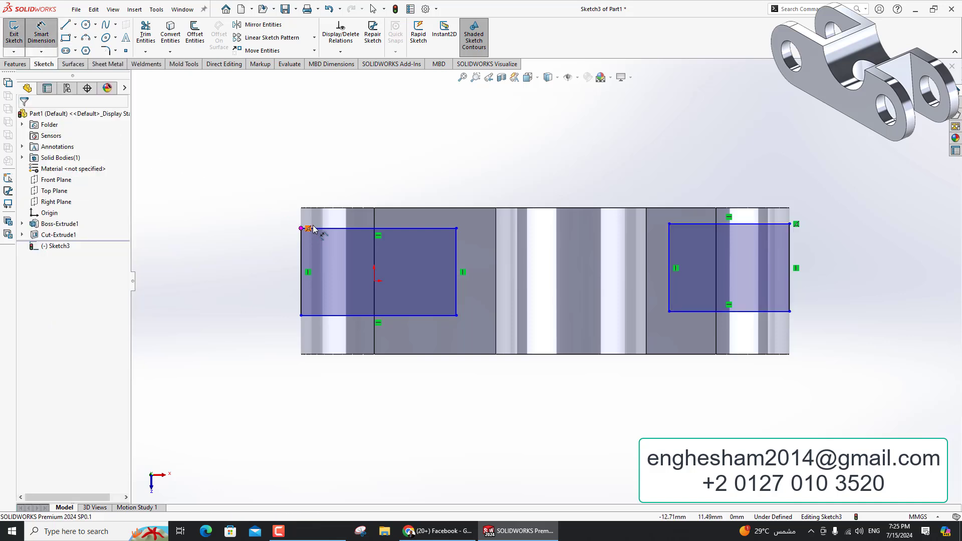
pyautogui.click(321, 228)
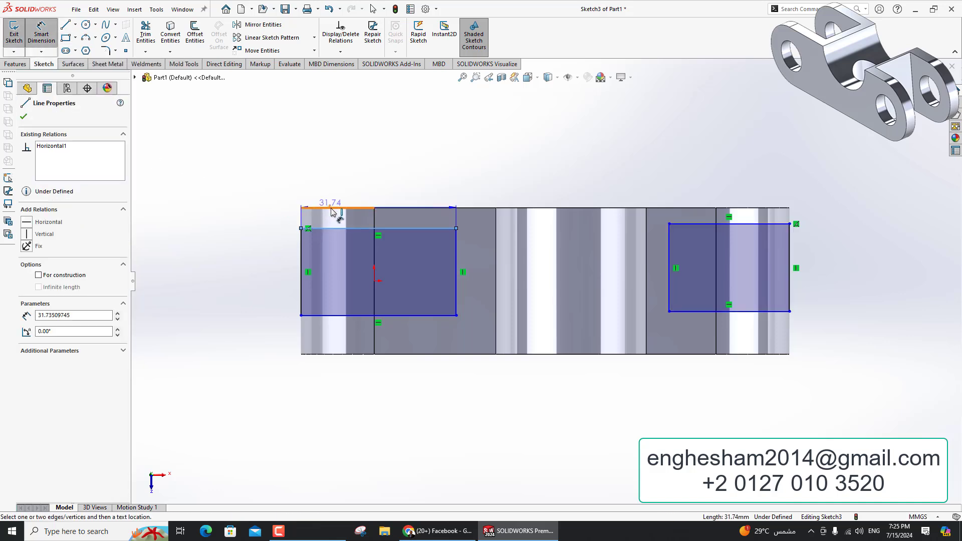
pyautogui.click(283, 193)
pyautogui.write('5.00mm')
pyautogui.press('Return')
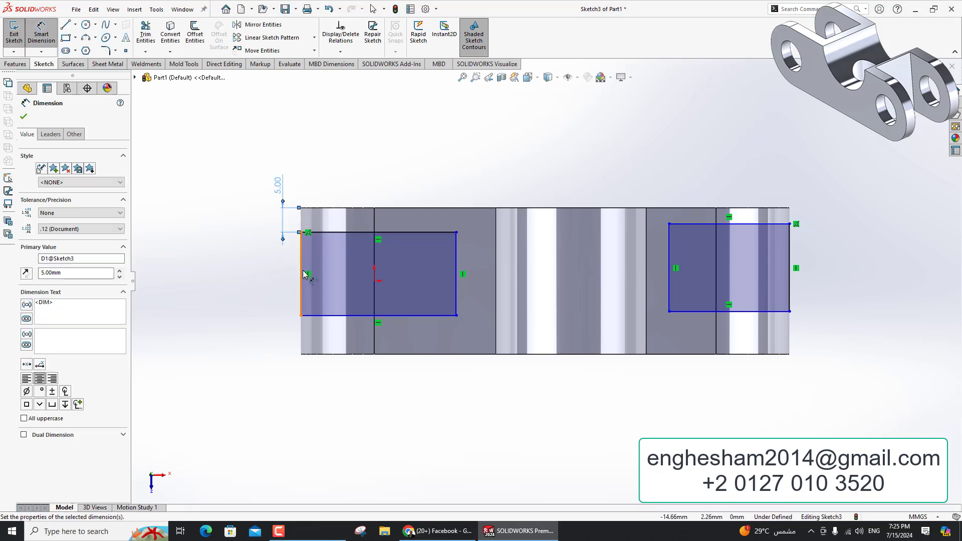
pyautogui.click(301, 273)
pyautogui.click(270, 276)
pyautogui.write('20')
pyautogui.press('Return')
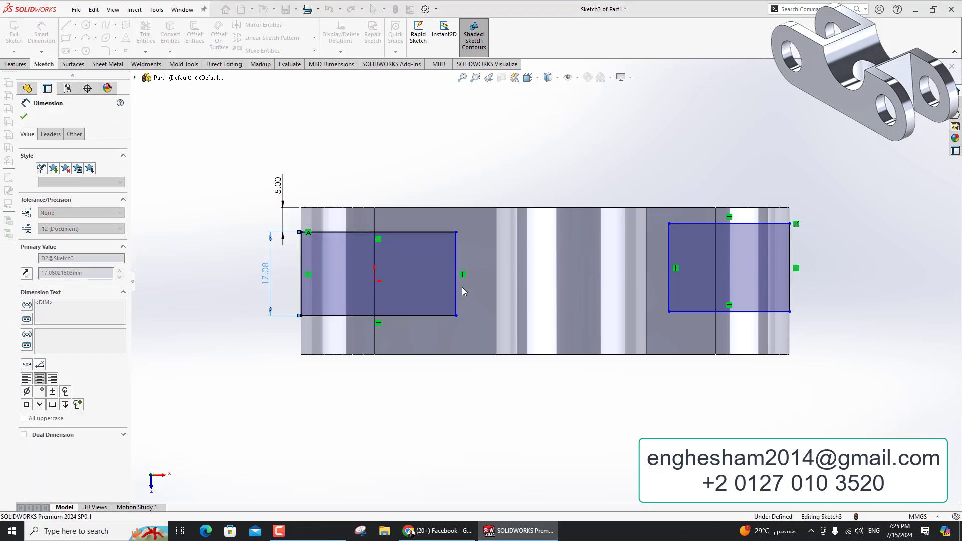
# Give the right rectangle a 5 mm edge offset and 20 mm height.
pyautogui.click(781, 224)
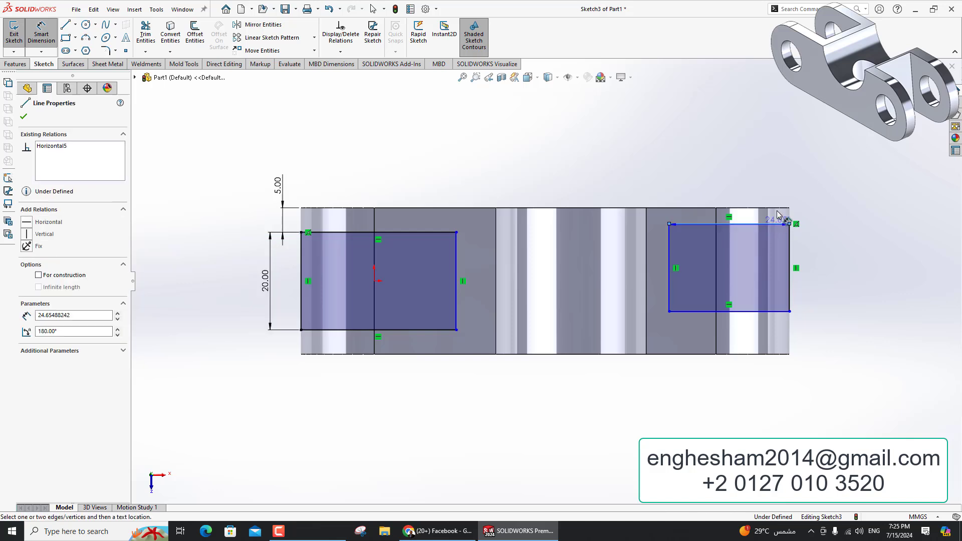
pyautogui.click(784, 208)
pyautogui.click(798, 188)
pyautogui.write('5')
pyautogui.press('Return')
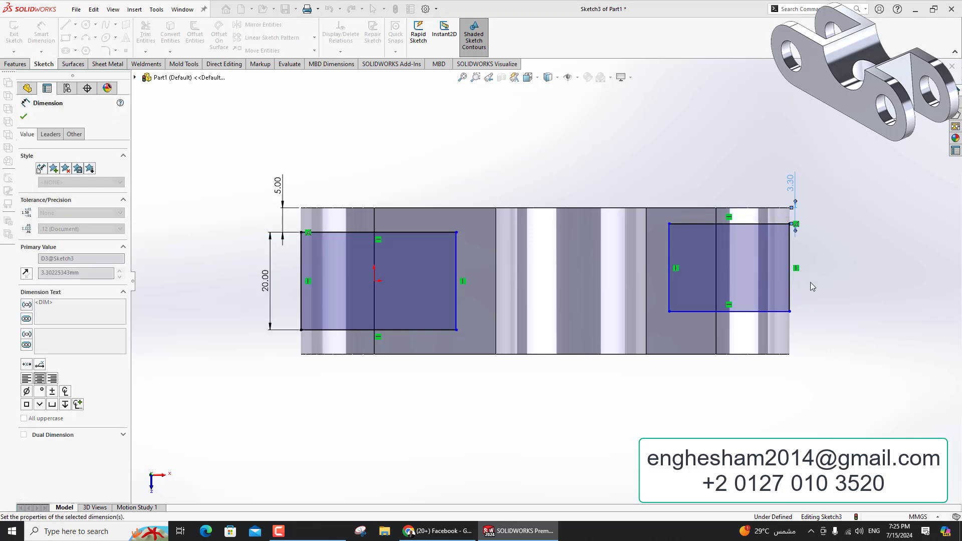
pyautogui.click(792, 299)
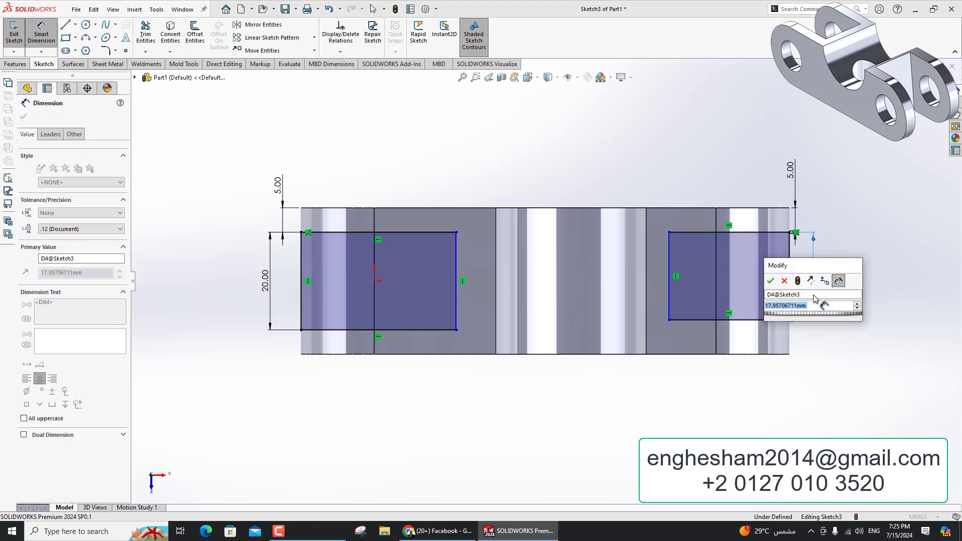
pyautogui.write('20')
pyautogui.press('Return')
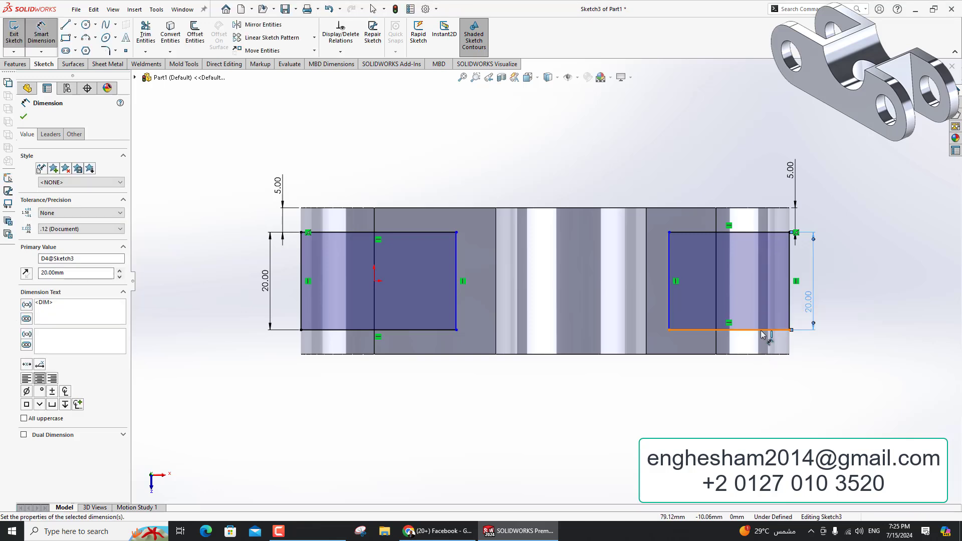
# Set the rectangle widths to 28 mm on the right and 35.5 mm on the left.
pyautogui.click(762, 334)
pyautogui.click(743, 406)
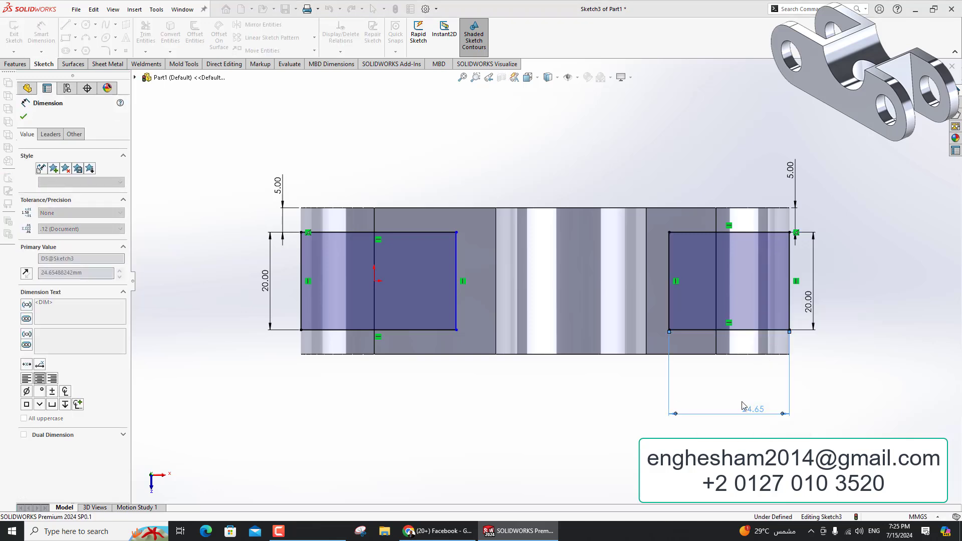
pyautogui.write('28')
pyautogui.press('Return')
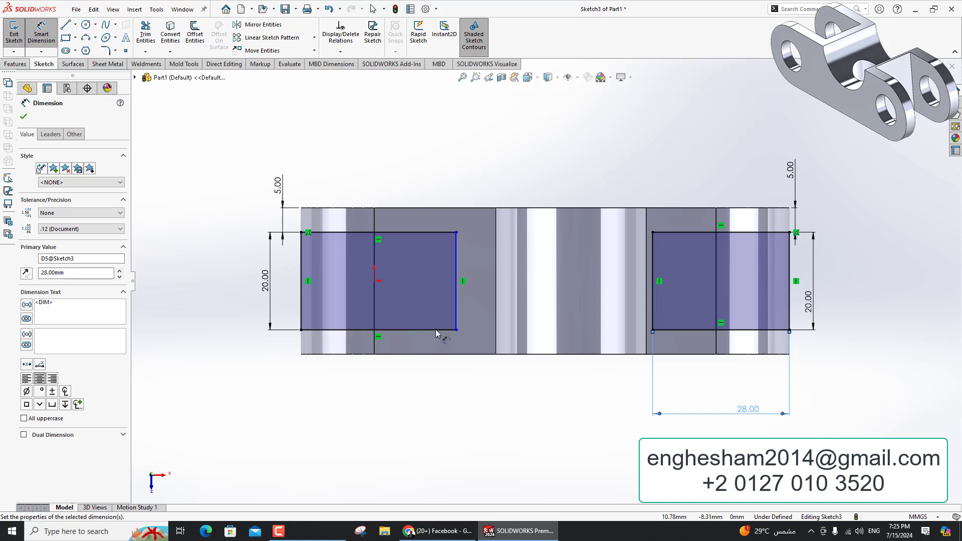
pyautogui.click(432, 332)
pyautogui.click(416, 392)
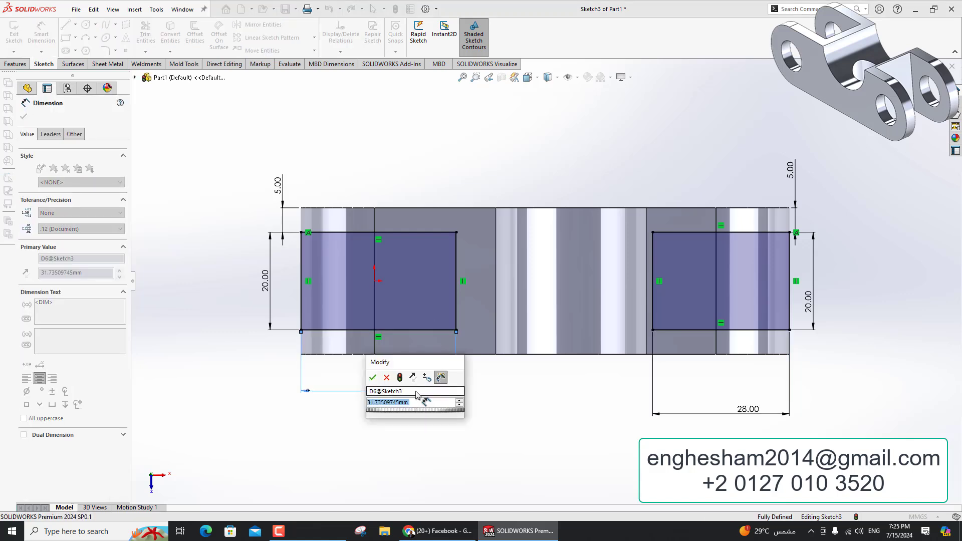
pyautogui.write('35.5')
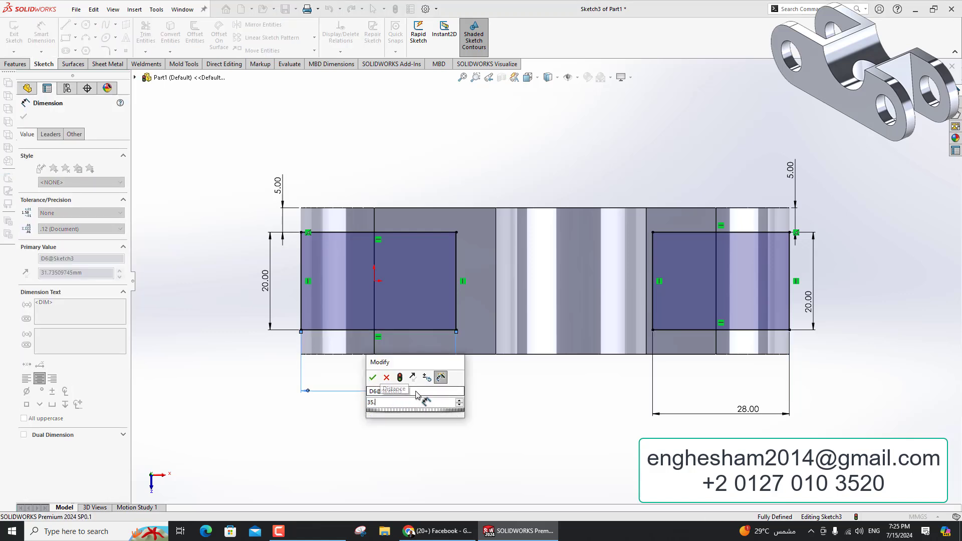
pyautogui.press('Return')
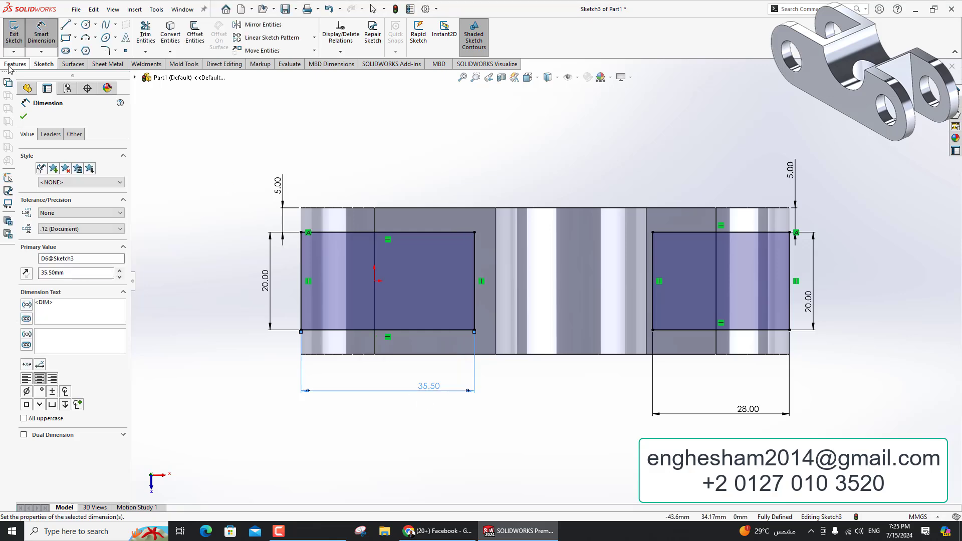
pyautogui.click(15, 64)
# Extruded Cut both rectangles Through All, opening slots at each end.
pyautogui.click(149, 32)
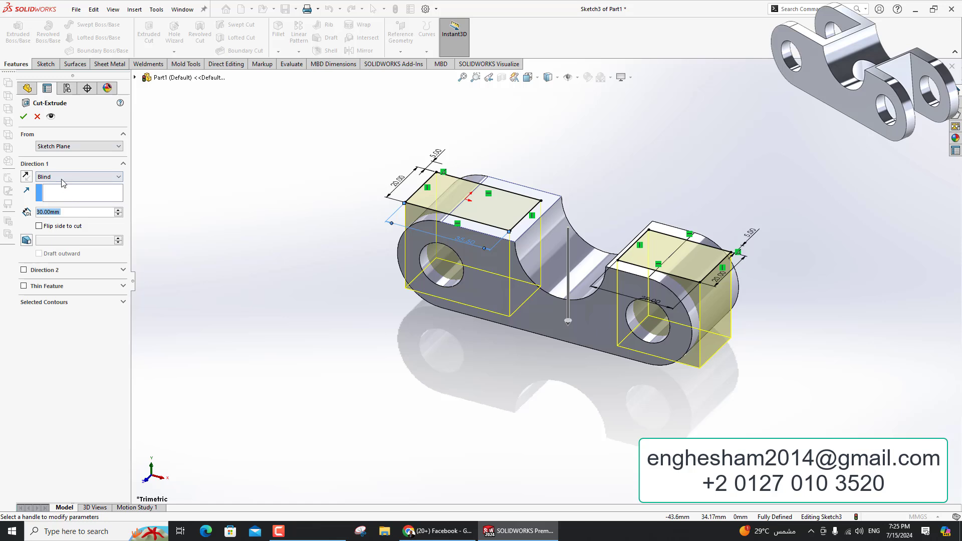
pyautogui.click(63, 177)
pyautogui.click(23, 116)
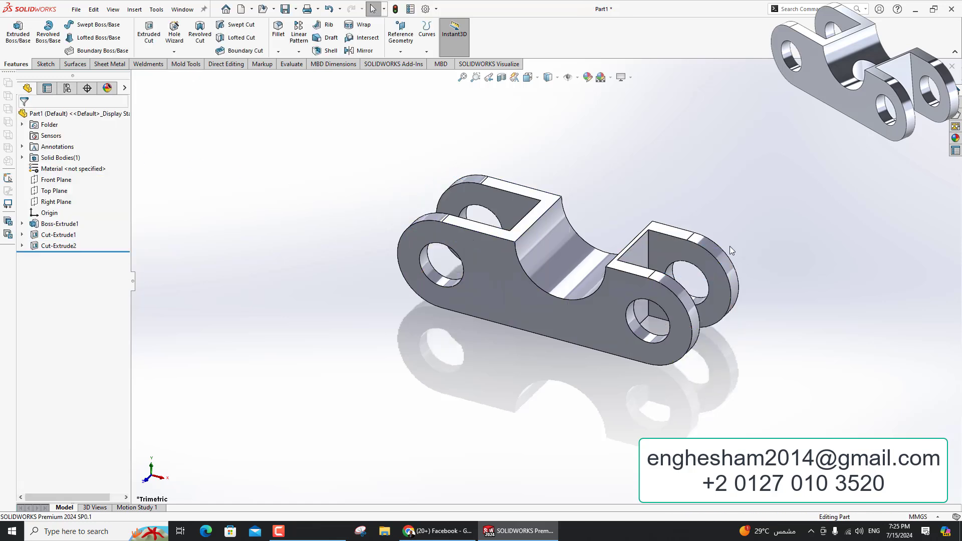
# On the middle face, sketch two small circles at right and one larger circle on the centre line.
pyautogui.click(542, 209)
pyautogui.click(587, 185)
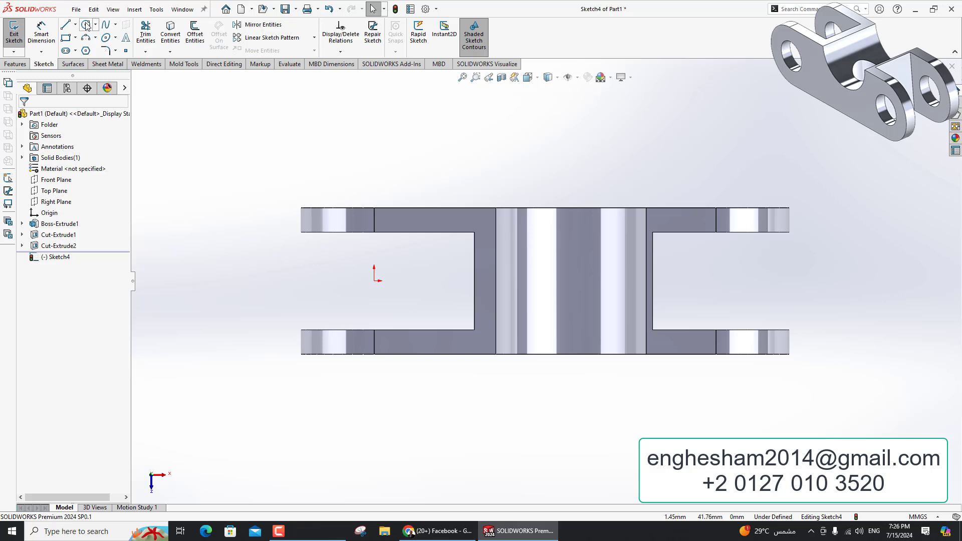
pyautogui.click(86, 25)
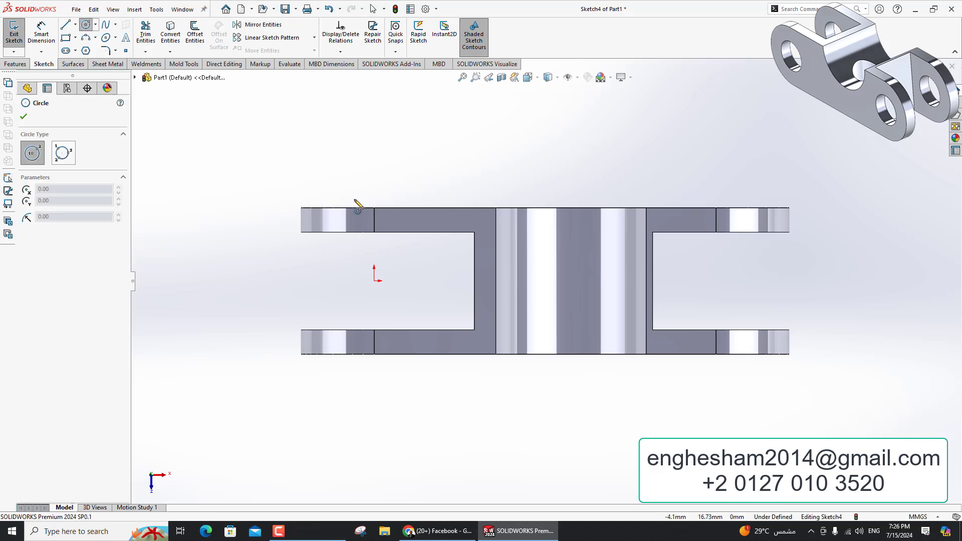
pyautogui.moveTo(615, 246); pyautogui.dragTo(624, 256)
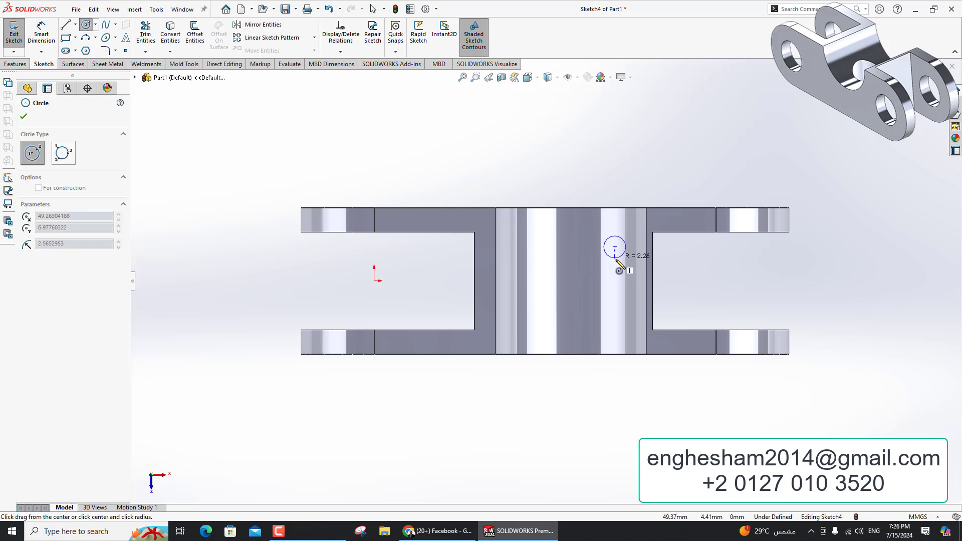
pyautogui.moveTo(615, 301); pyautogui.dragTo(626, 311)
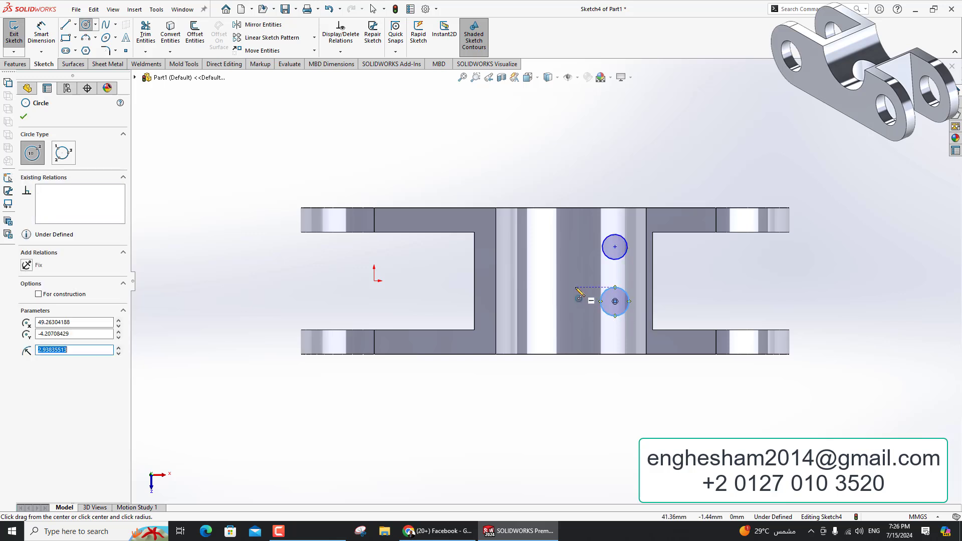
pyautogui.moveTo(546, 280); pyautogui.dragTo(549, 300)
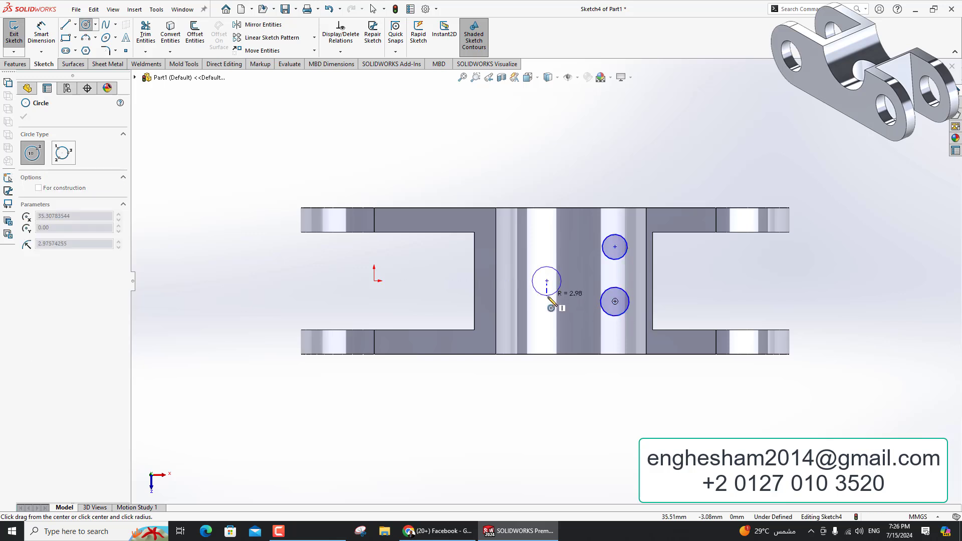
pyautogui.press('Escape')
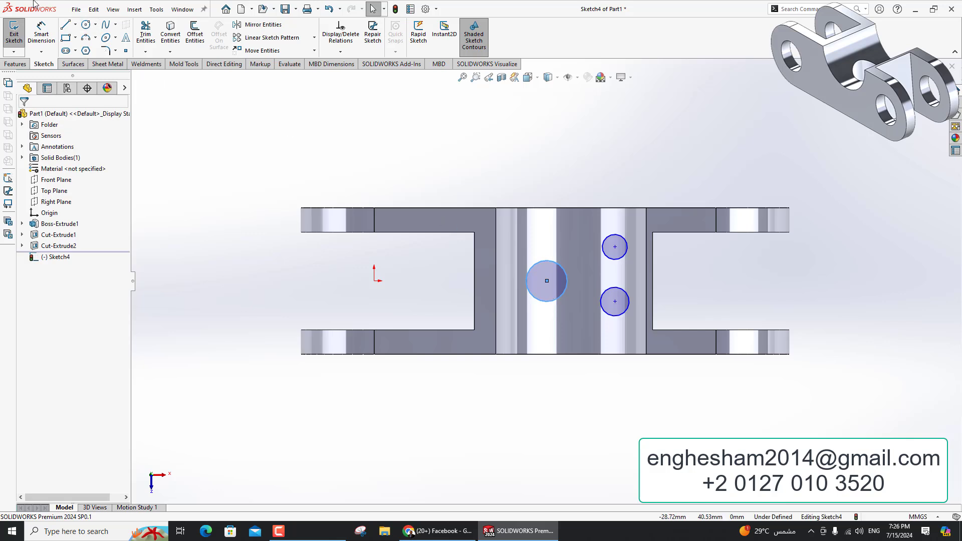
# Dimension the central circle to Ø14 mm and both small circles to Ø5 mm.
pyautogui.click(41, 32)
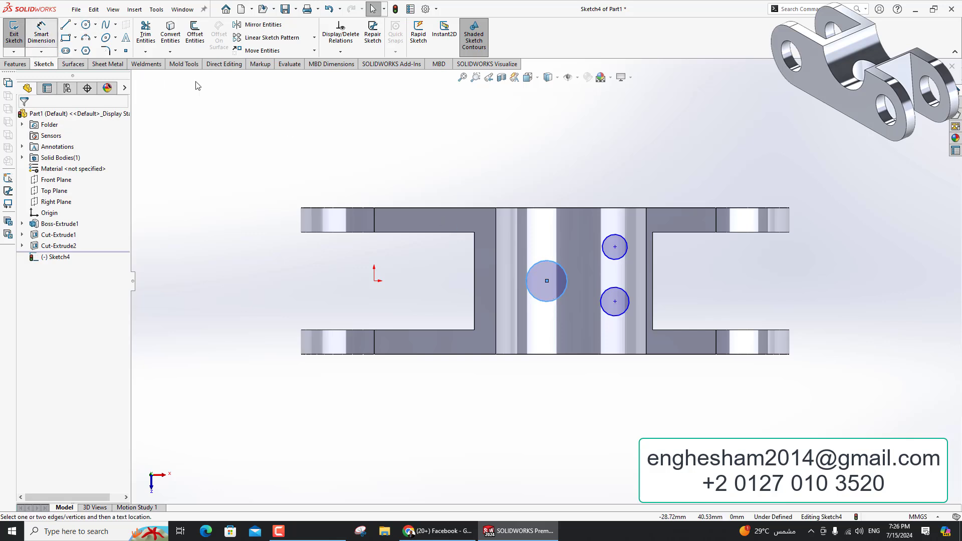
pyautogui.click(546, 254)
pyautogui.click(530, 182)
pyautogui.write('14')
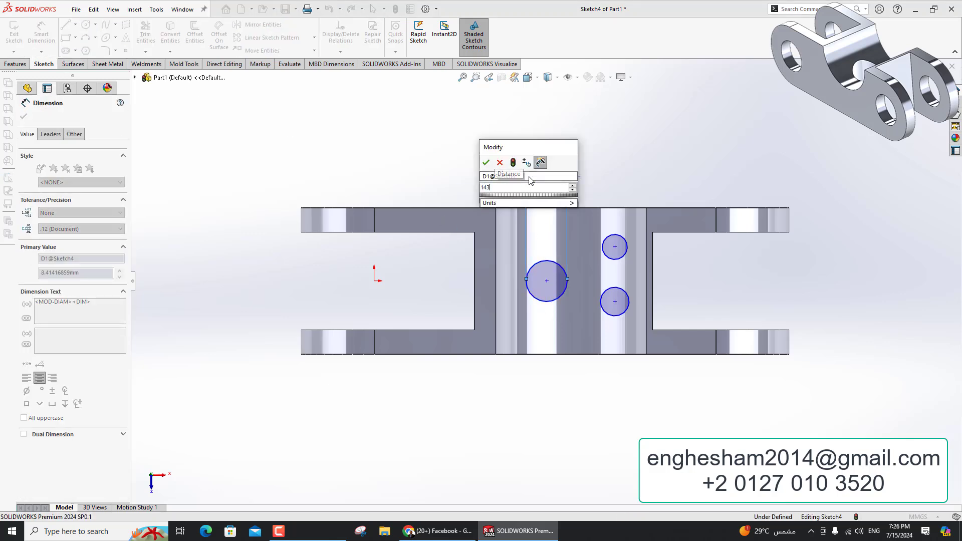
pyautogui.press('Return')
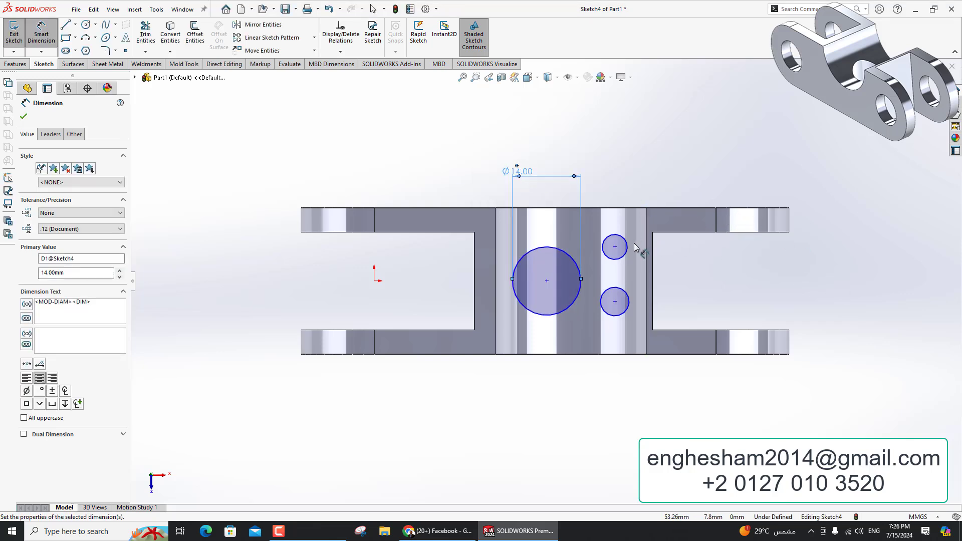
pyautogui.click(626, 239)
pyautogui.click(664, 173)
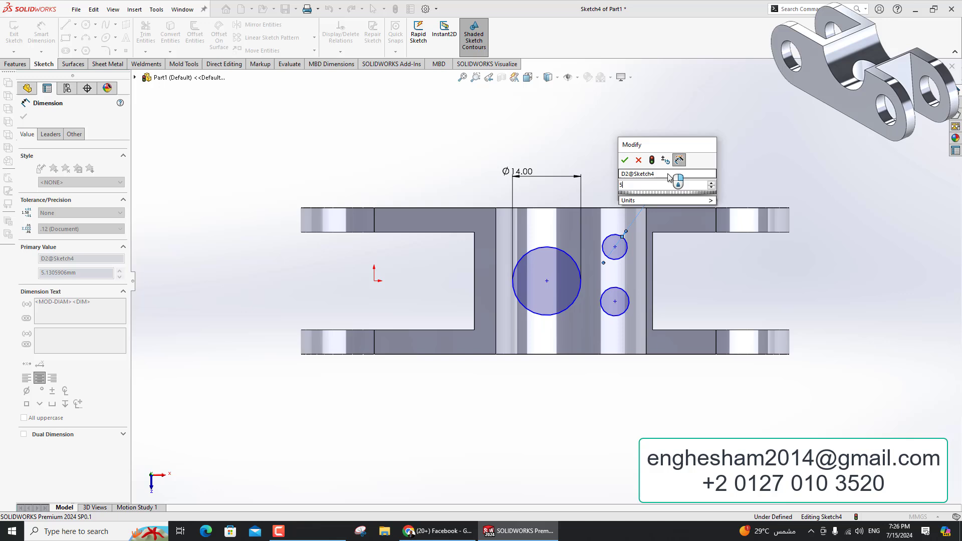
pyautogui.click(627, 309)
pyautogui.click(616, 389)
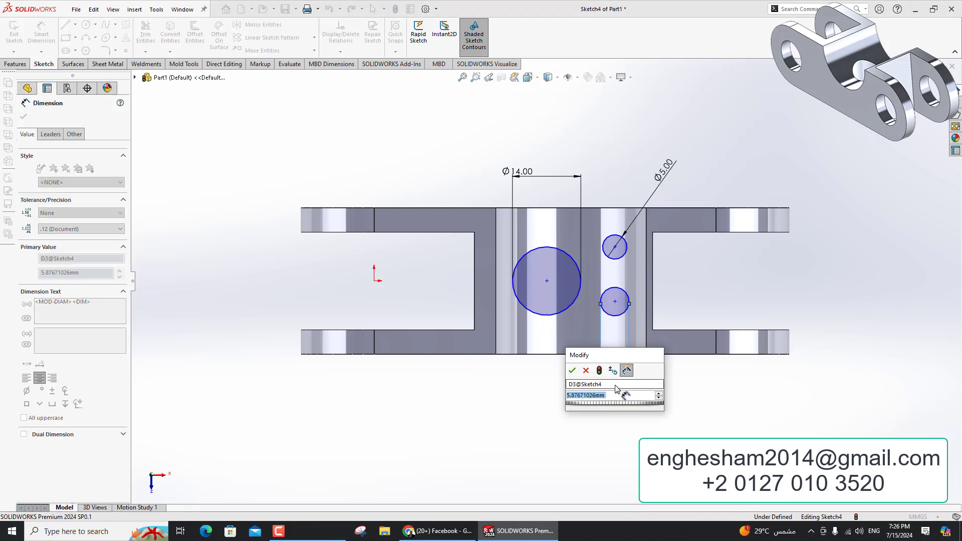
pyautogui.write('5')
pyautogui.press('Return')
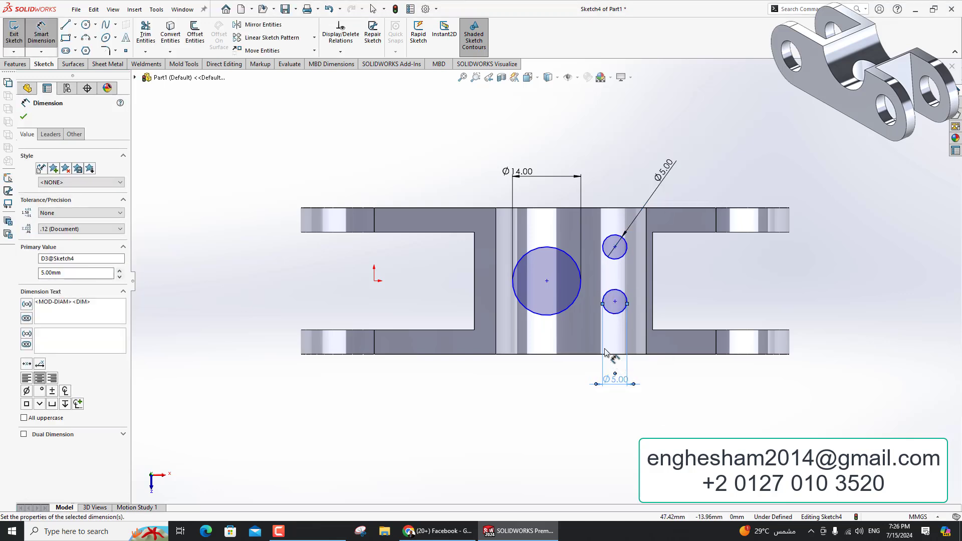
# Set 12.1 mm spacing between the small holes and a 5.8 mm offset to the central hole.
pyautogui.click(615, 247)
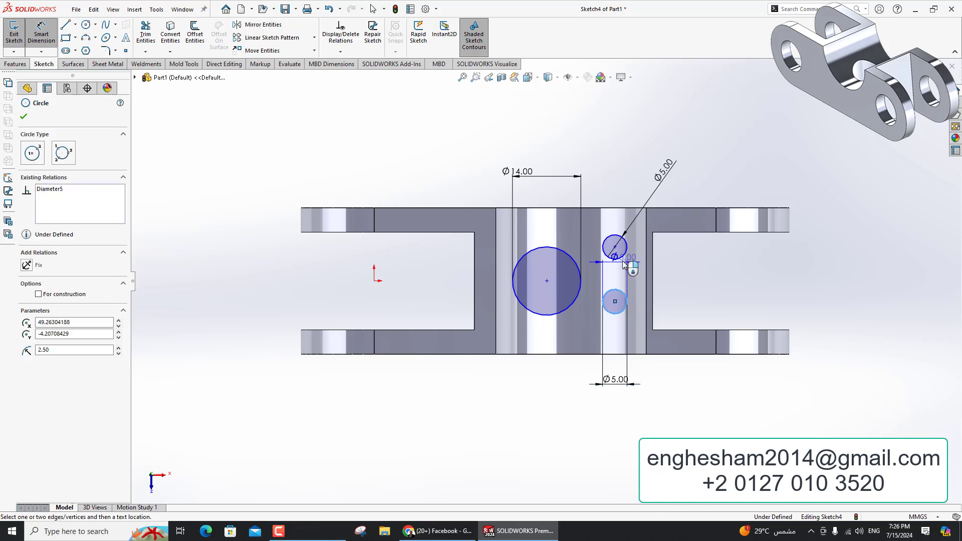
pyautogui.click(614, 301)
pyautogui.click(693, 268)
pyautogui.write('12')
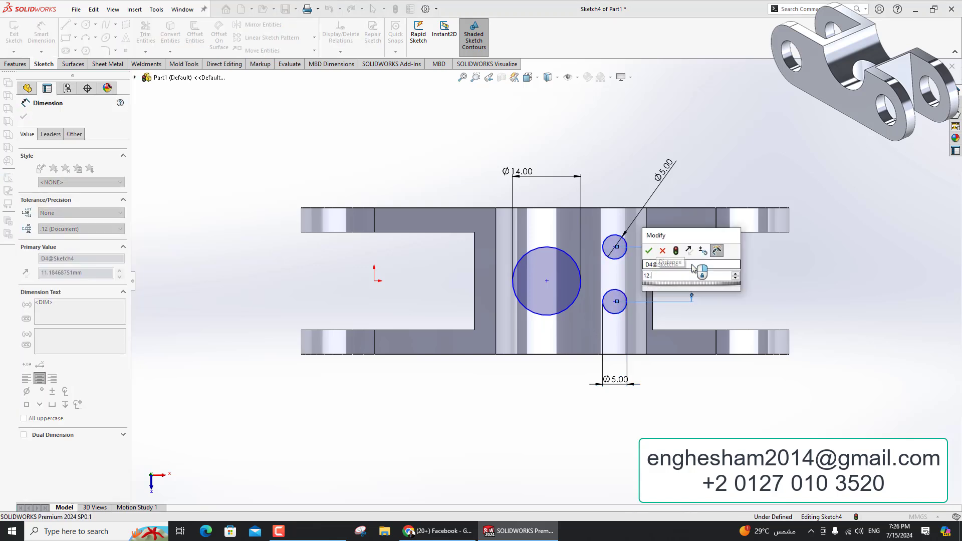
pyautogui.write('.1')
pyautogui.press('Return')
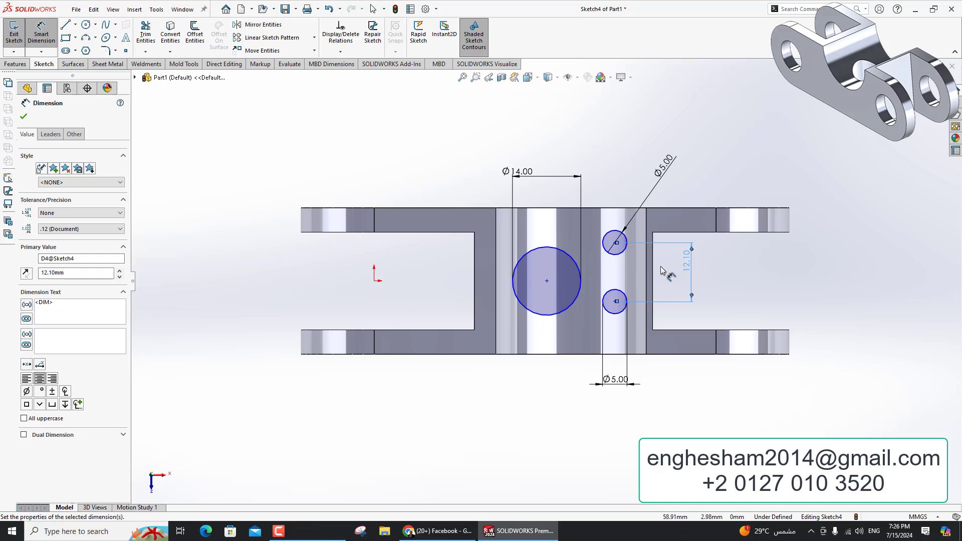
pyautogui.click(621, 252)
pyautogui.click(580, 273)
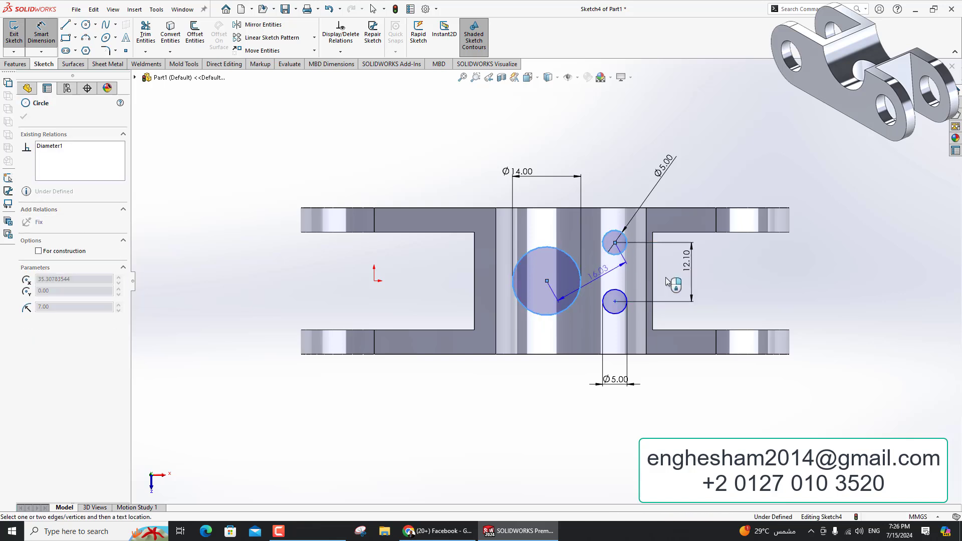
pyautogui.click(765, 283)
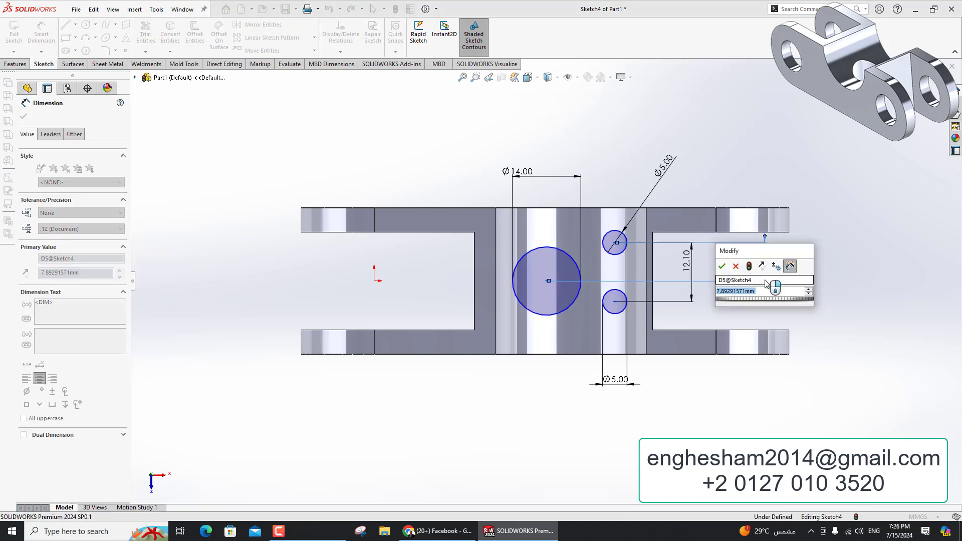
pyautogui.write('5.8')
pyautogui.press('Return')
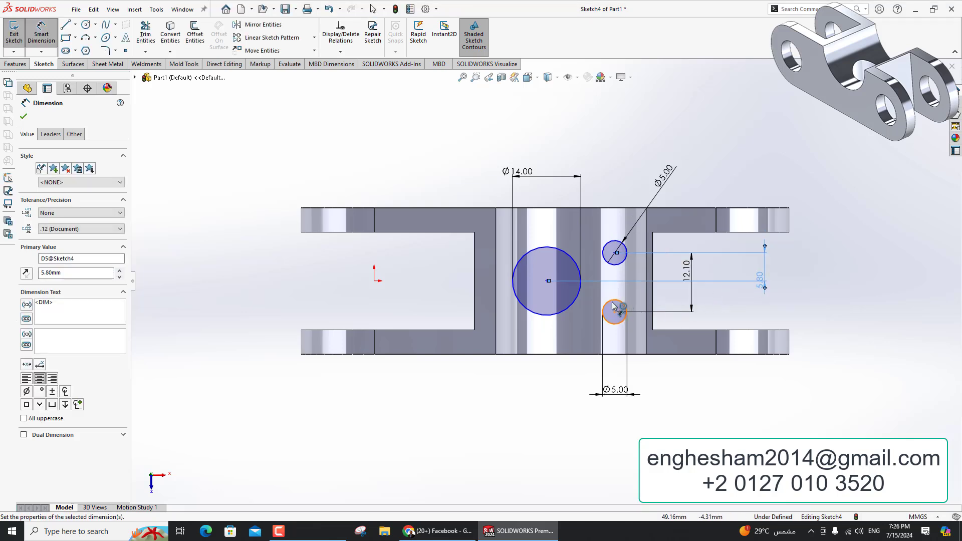
# Add a 9.3 mm horizontal centre distance and 12 mm from the left edge to the central hole.
pyautogui.click(615, 323)
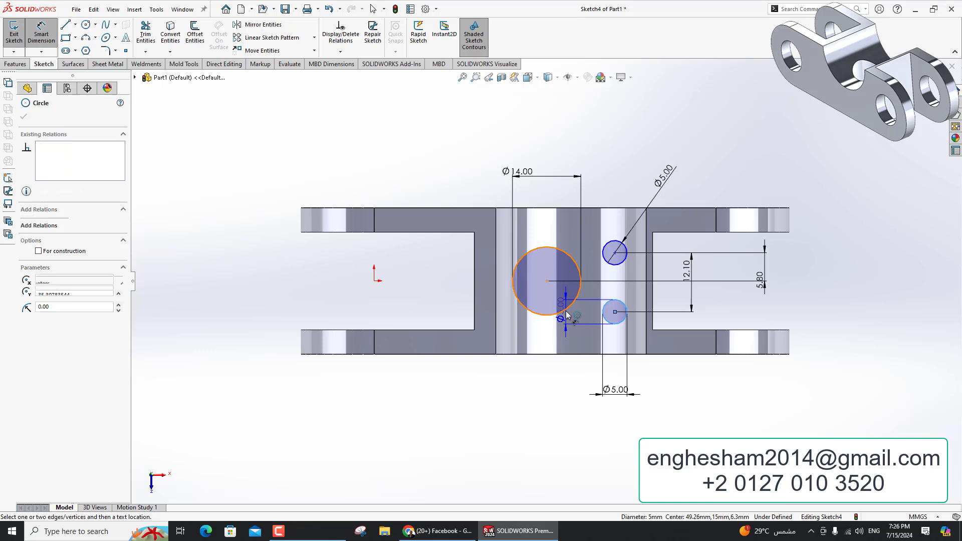
pyautogui.click(566, 311)
pyautogui.click(574, 382)
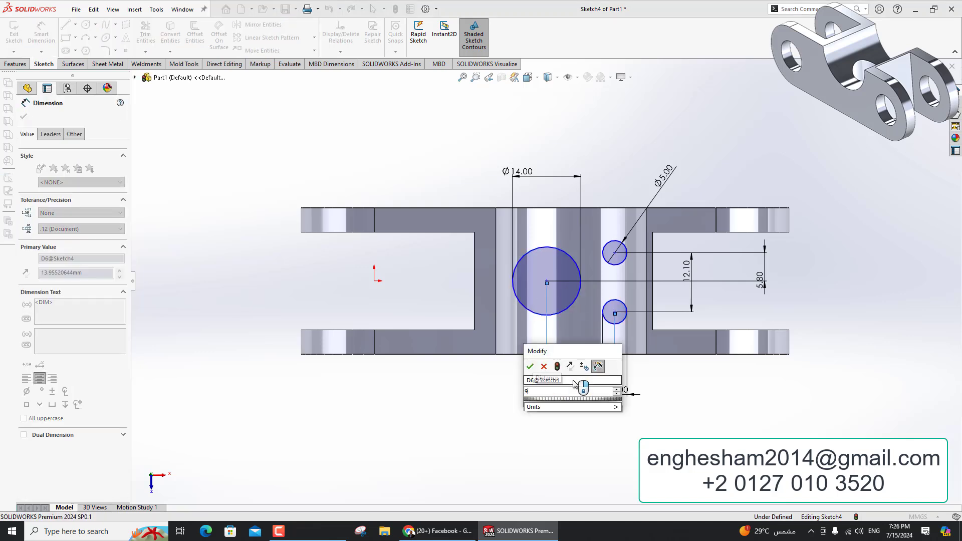
pyautogui.write('9.3')
pyautogui.press('Return')
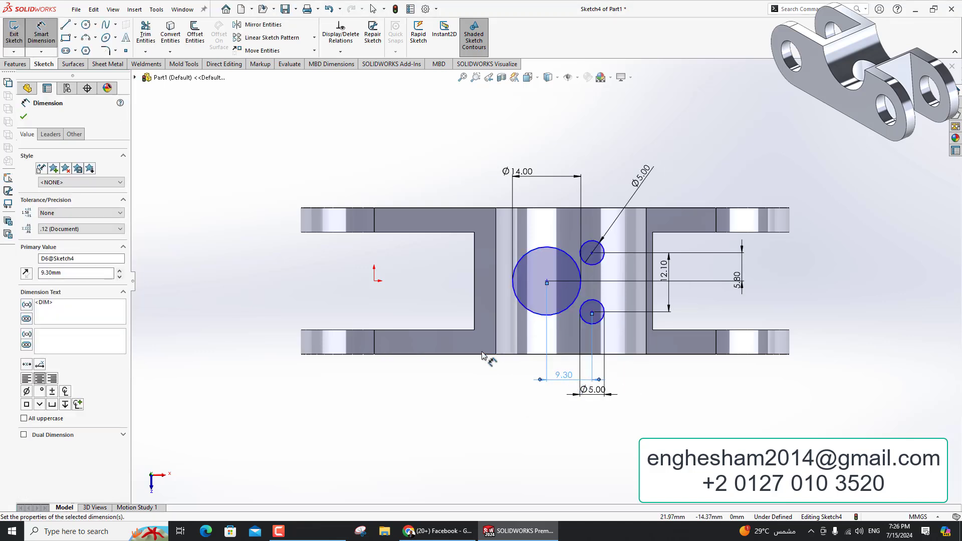
pyautogui.click(496, 336)
pyautogui.click(523, 308)
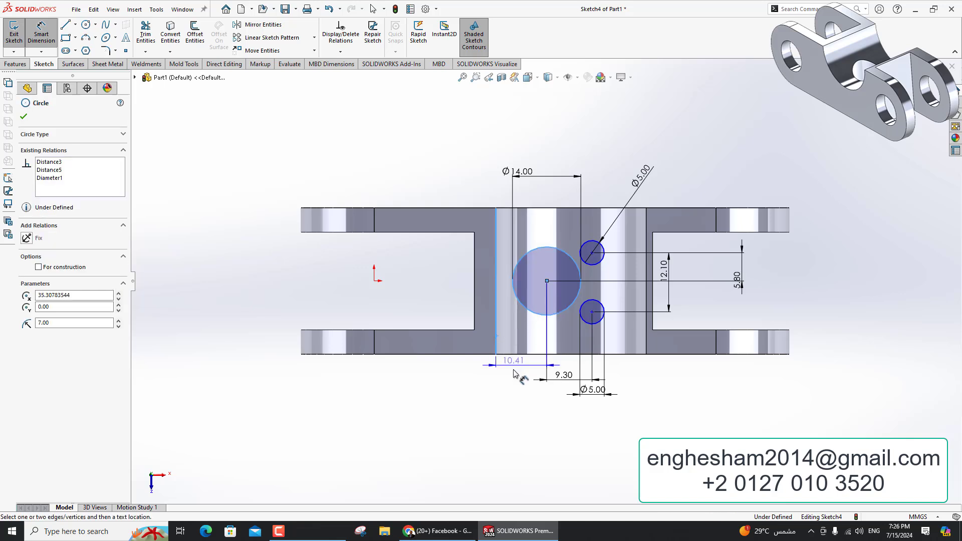
pyautogui.click(513, 390)
pyautogui.write('1')
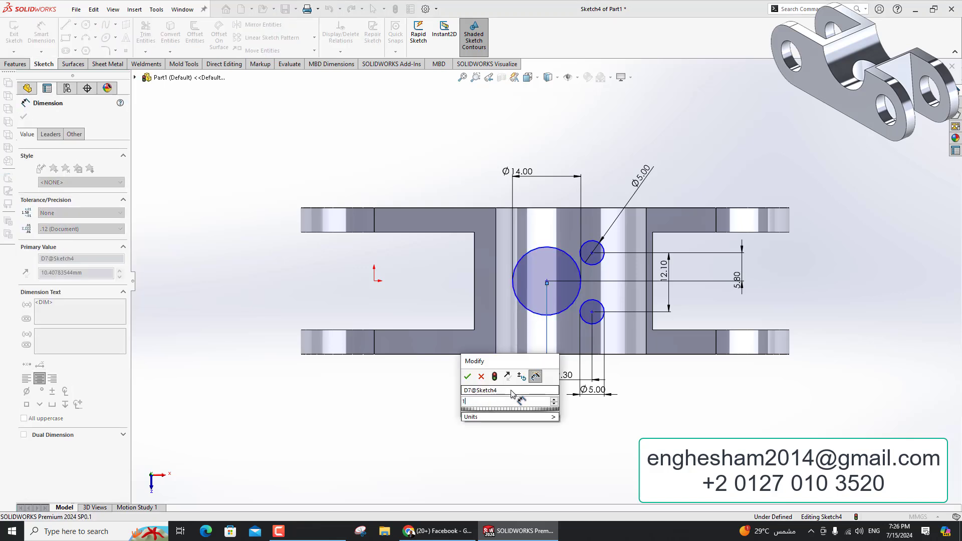
pyautogui.write('2')
pyautogui.press('Return')
# Dimension the central hole 15.3 mm above the bottom edge.
pyautogui.click(531, 377)
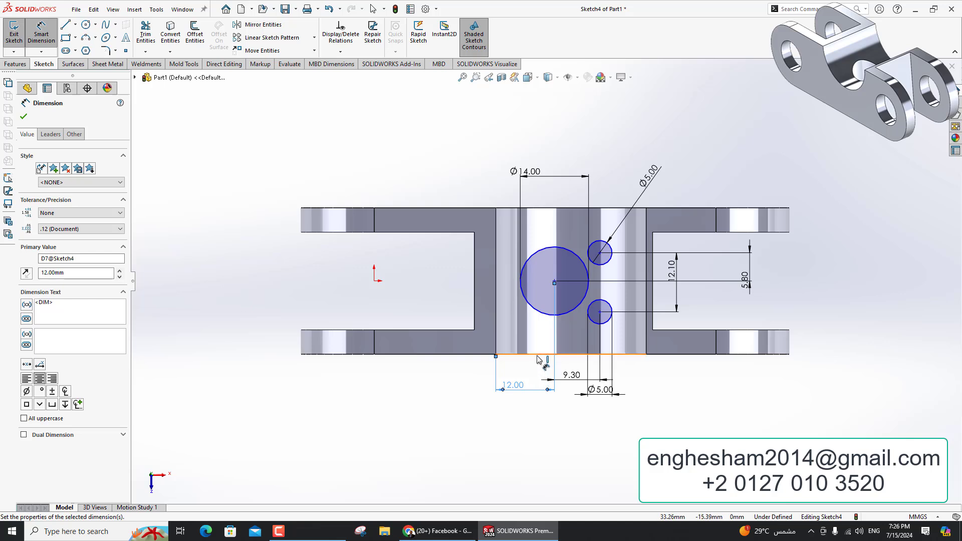
pyautogui.click(548, 355)
pyautogui.click(544, 321)
pyautogui.click(427, 315)
pyautogui.write('15.3')
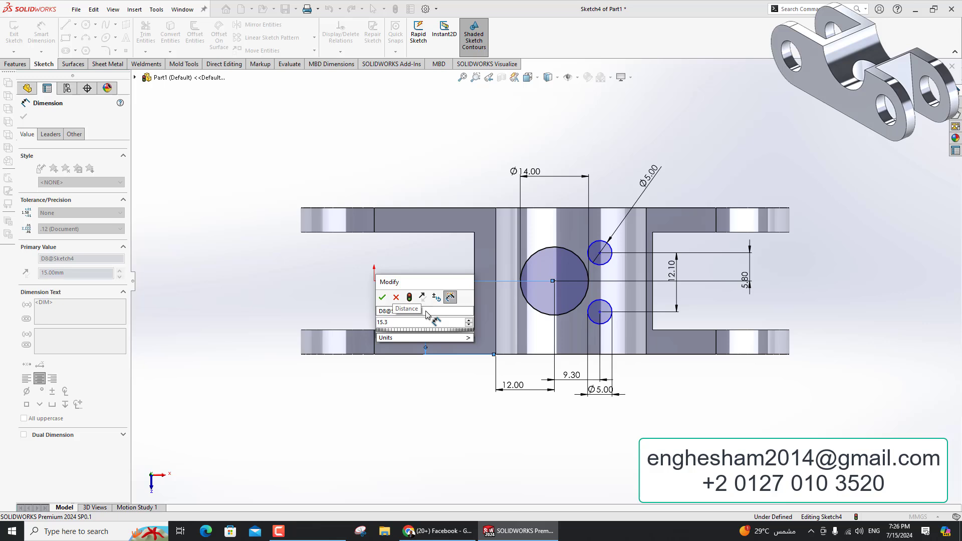
pyautogui.press('Return')
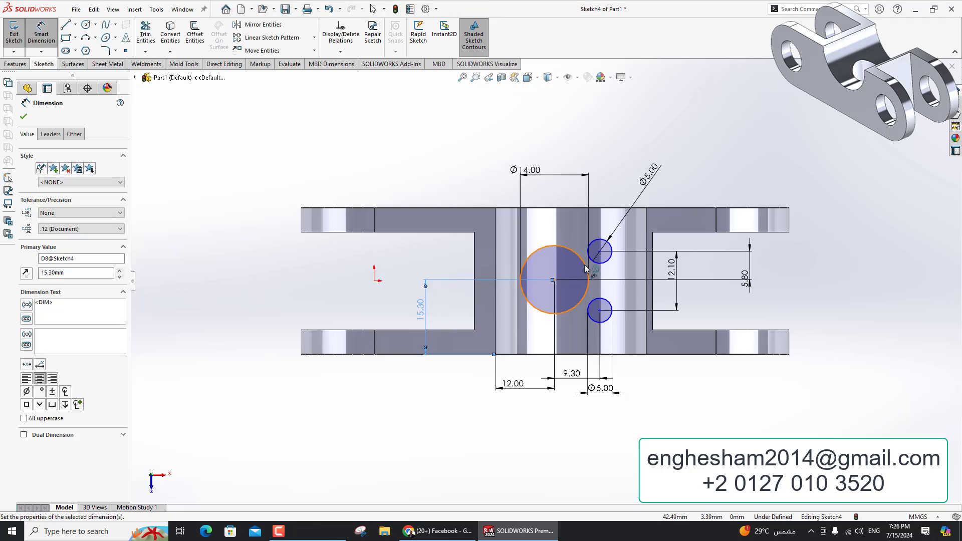
pyautogui.press('Escape')
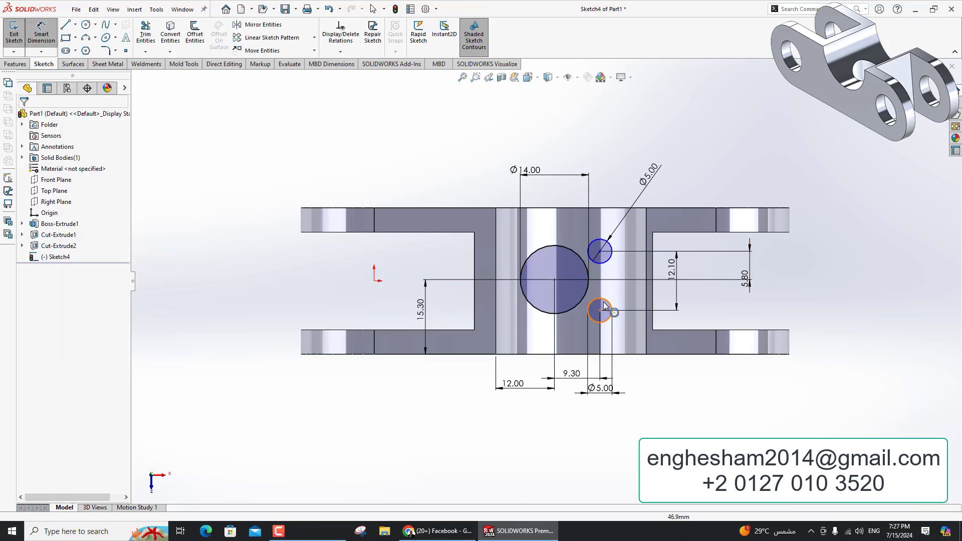
# Add a Vertical relation between the two small hole centres.
pyautogui.click(600, 251)
pyautogui.keyDown('ctrl'); pyautogui.click(600, 311); pyautogui.keyUp('ctrl')
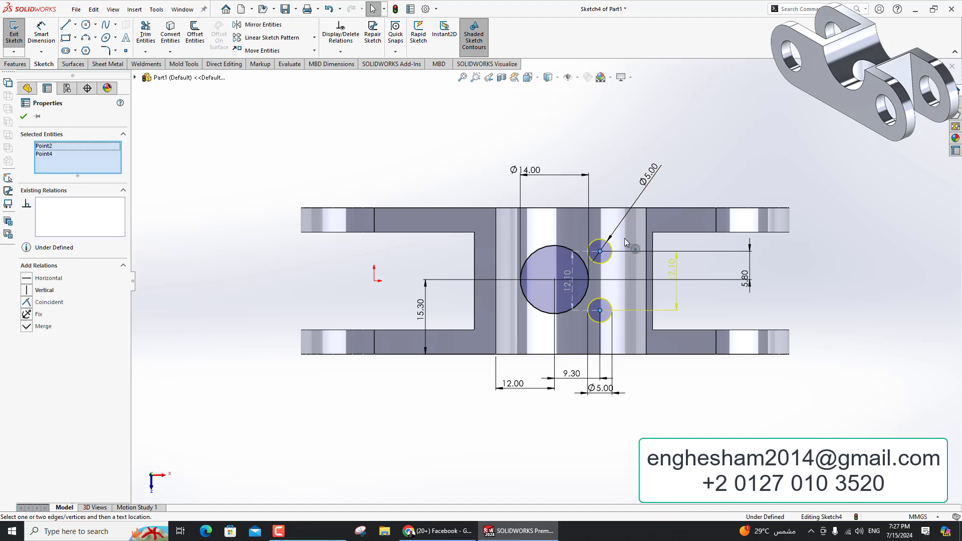
pyautogui.click(644, 213)
pyautogui.press('Escape')
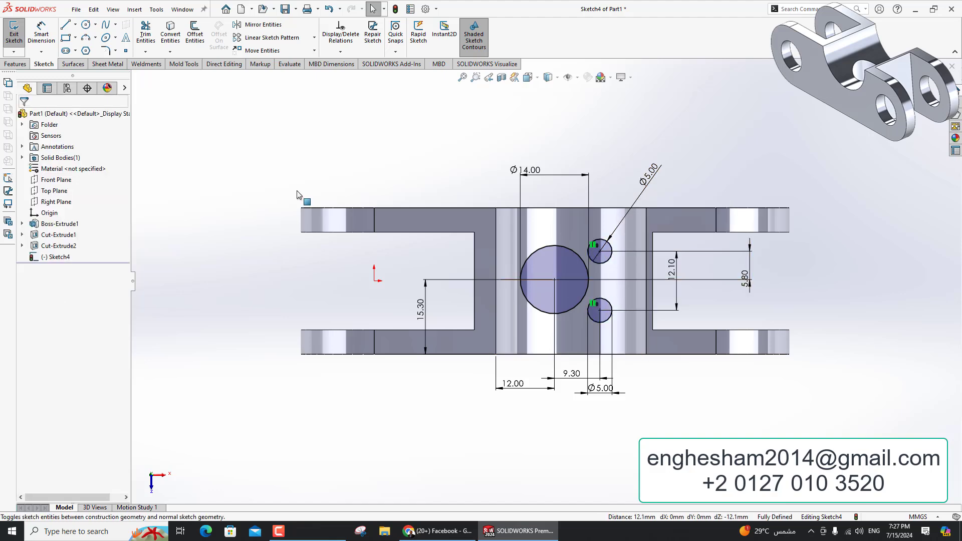
# Extruded Cut the three holes Through All.
pyautogui.click(16, 64)
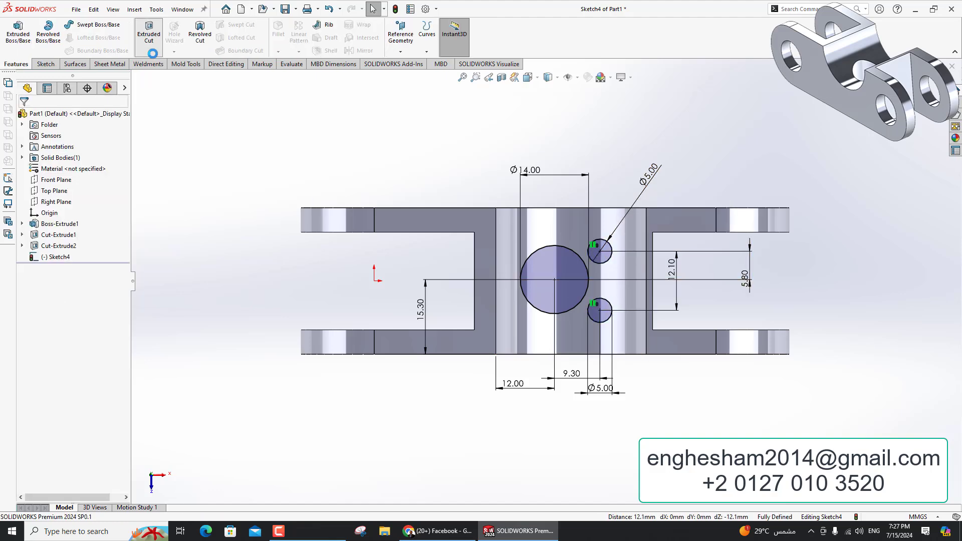
pyautogui.click(148, 33)
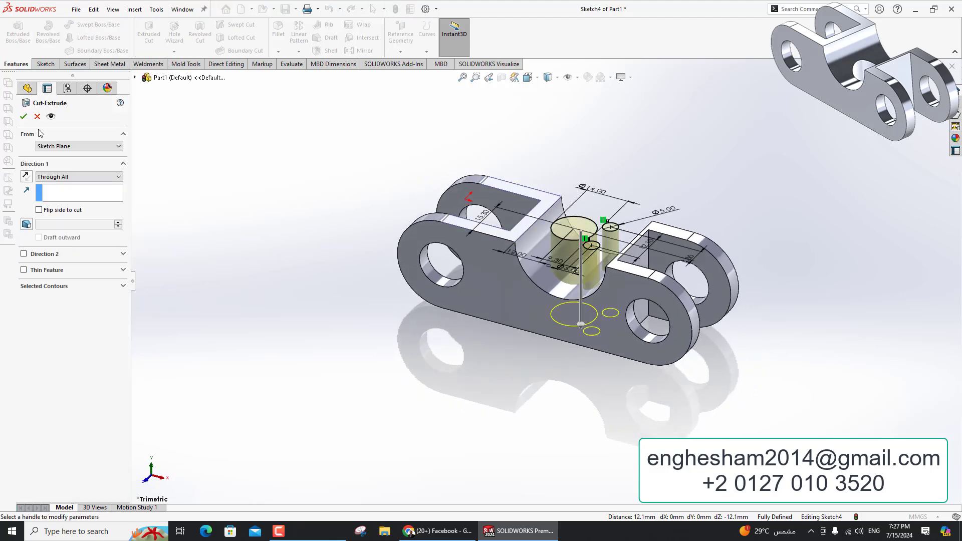
pyautogui.click(24, 117)
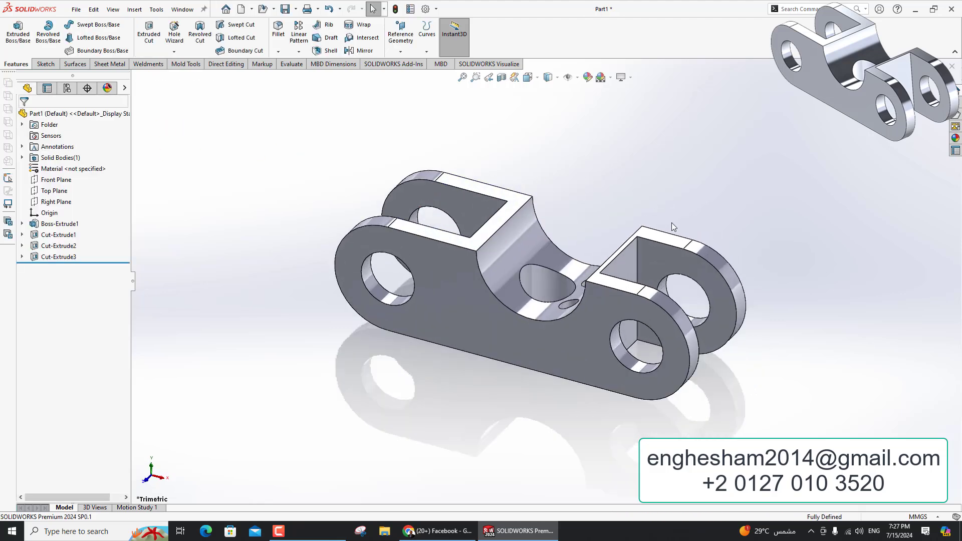
# Assign 1060 Alloy as the part material.
pyautogui.rightClick(46, 168)
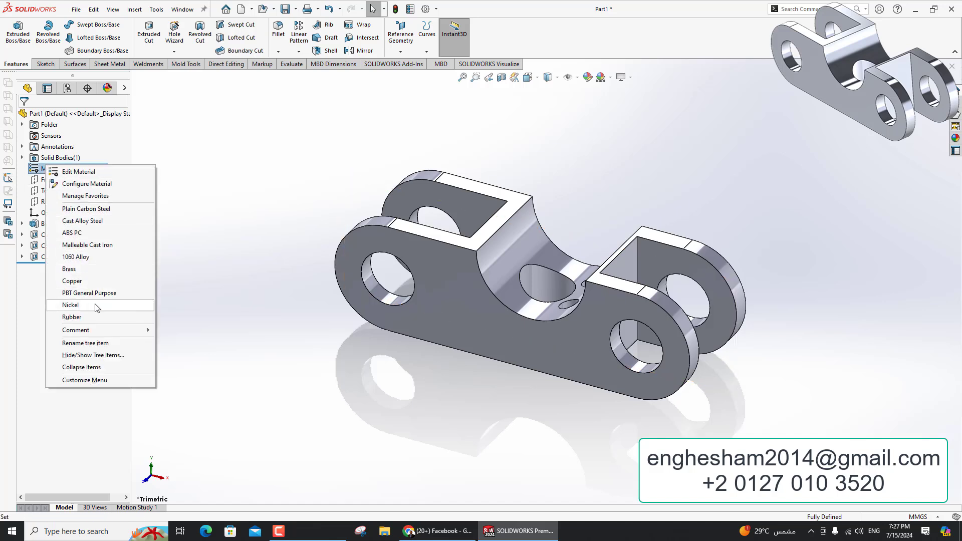
pyautogui.click(90, 256)
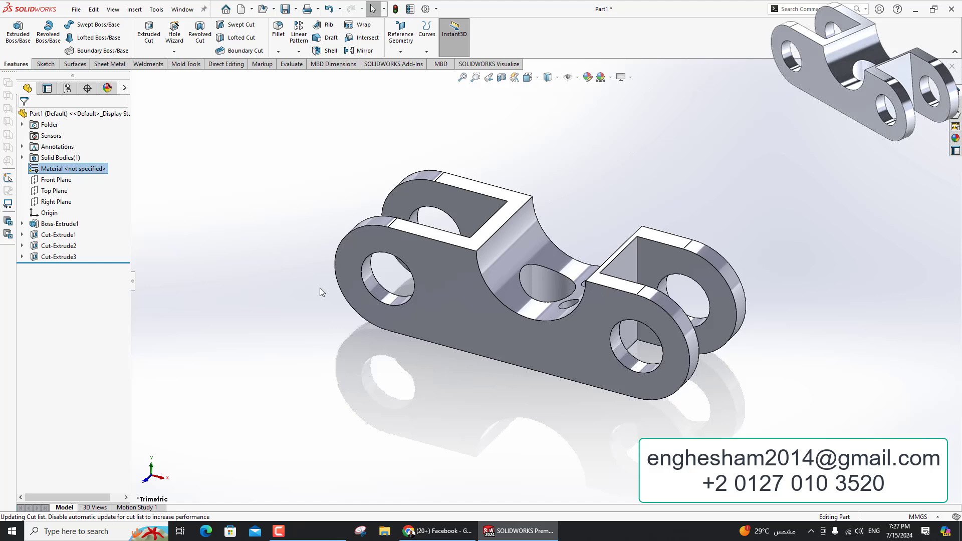
pyautogui.click(291, 63)
pyautogui.click(132, 33)
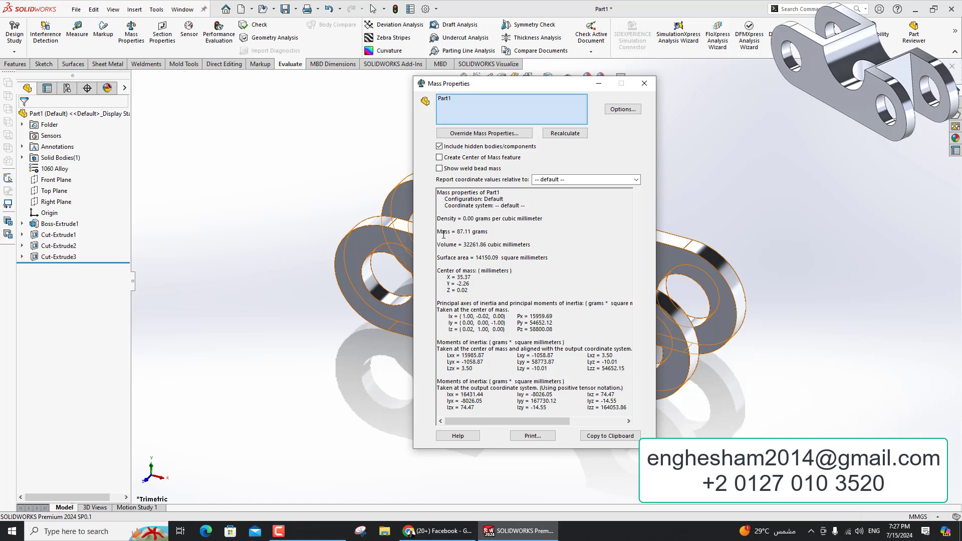
pyautogui.press('Escape')
pyautogui.scroll(-3, 538, 254)
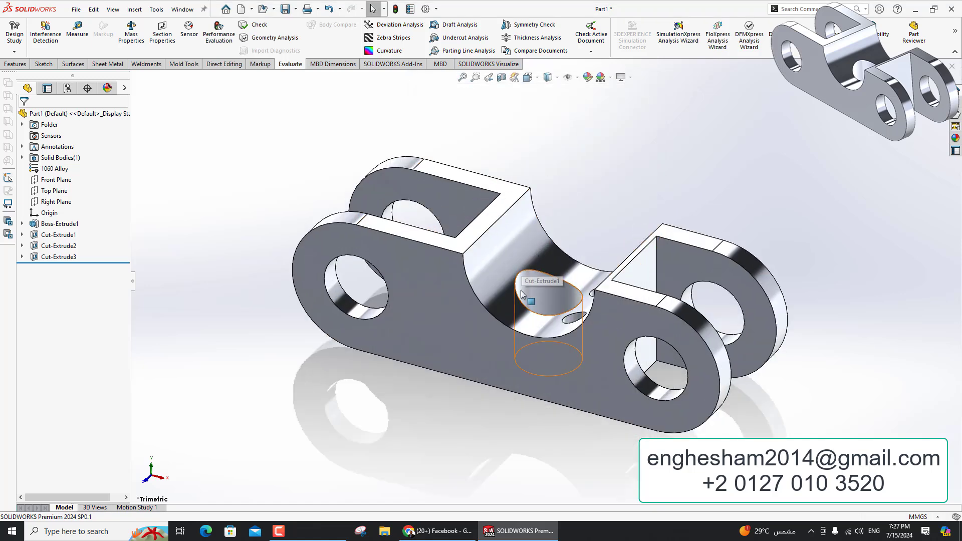
# Switch to the Chrome window showing the Learn SolidWorks Arabic Facebook page.
pyautogui.click(437, 531)
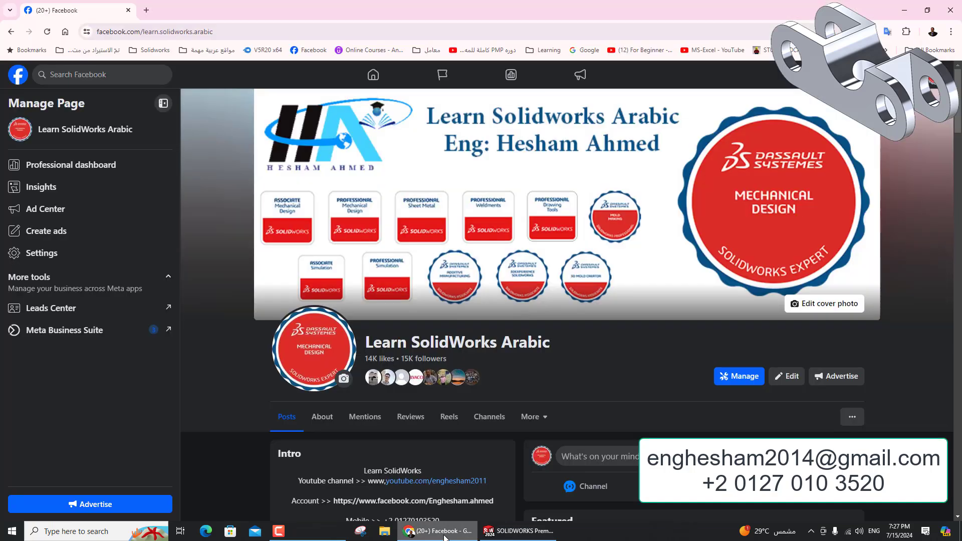